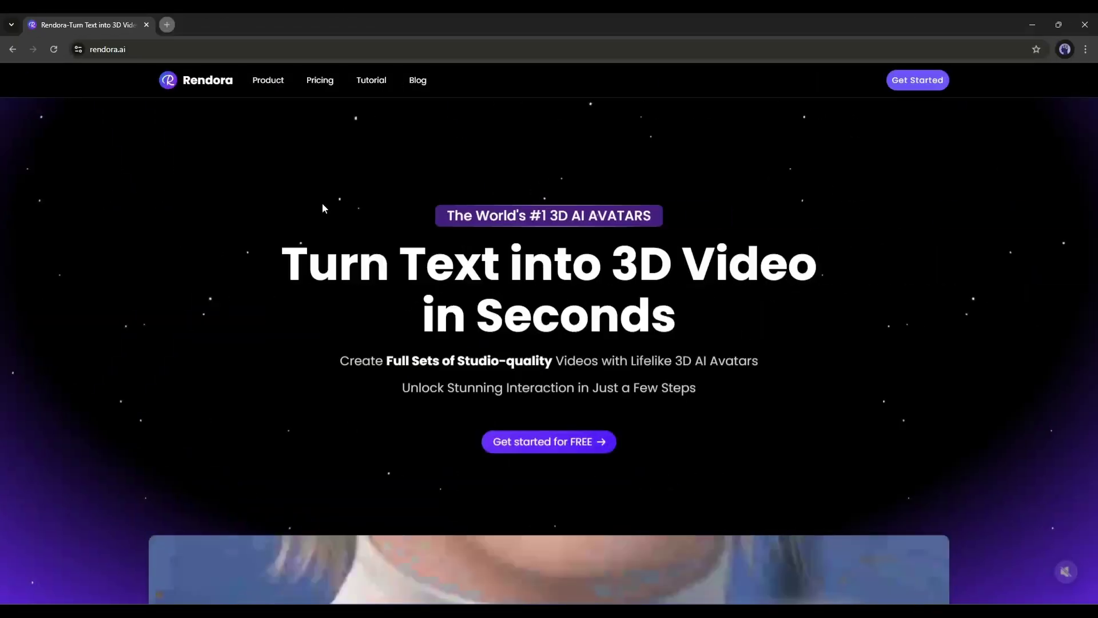
scroll(414, 167, "down", 1)
scroll(415, 171, "down", 1)
scroll(415, 198, "down", 1)
scroll(415, 224, "down", 1)
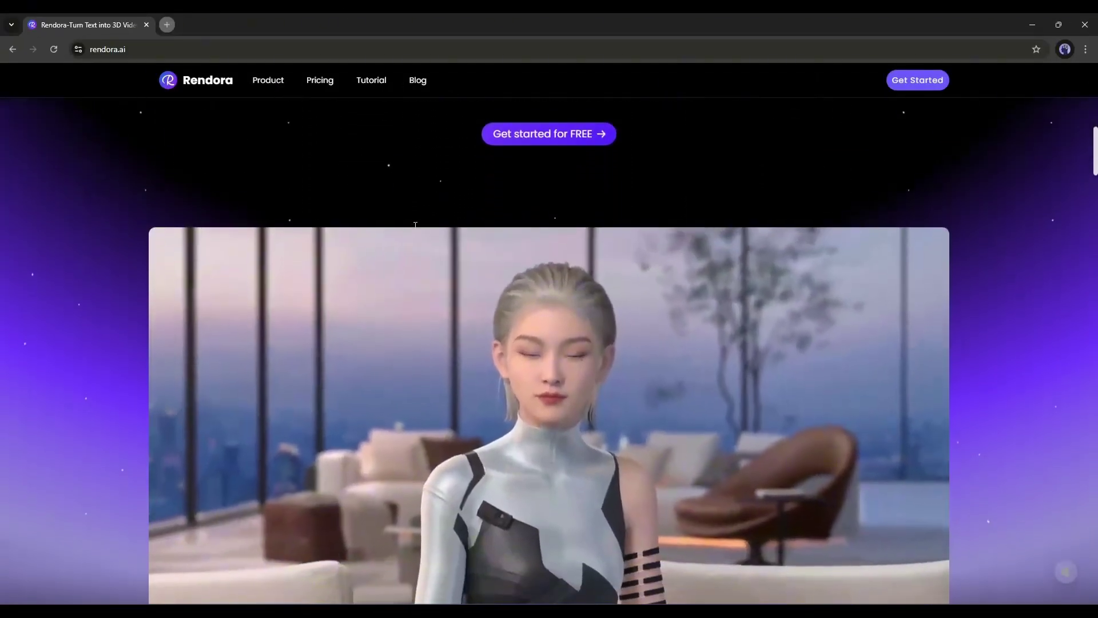
scroll(414, 224, "down", 1)
scroll(414, 225, "down", 1)
scroll(414, 225, "down", 1)
scroll(415, 227, "down", 1)
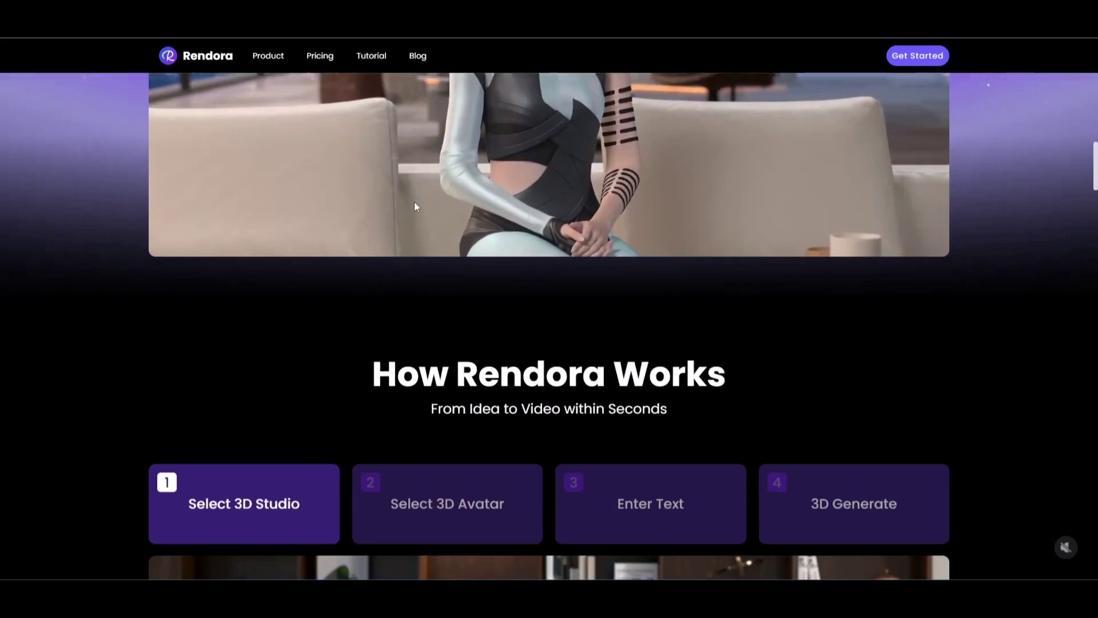
scroll(414, 206, "down", 1)
scroll(415, 206, "down", 1)
scroll(414, 206, "down", 1)
scroll(415, 206, "down", 1)
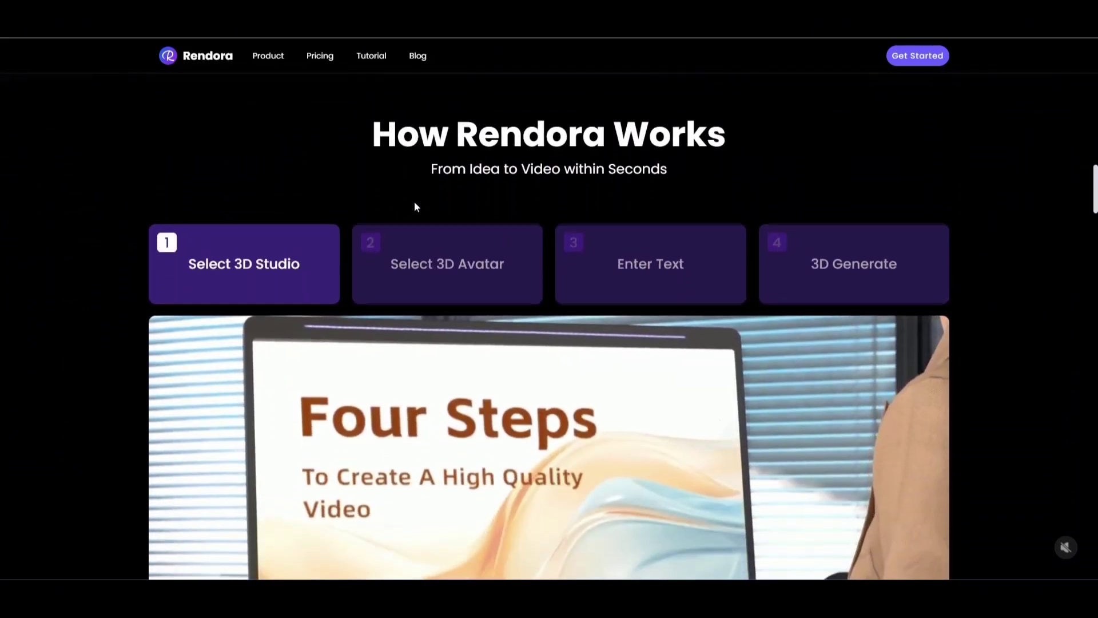
scroll(414, 207, "down", 2)
scroll(335, 320, "down", 1)
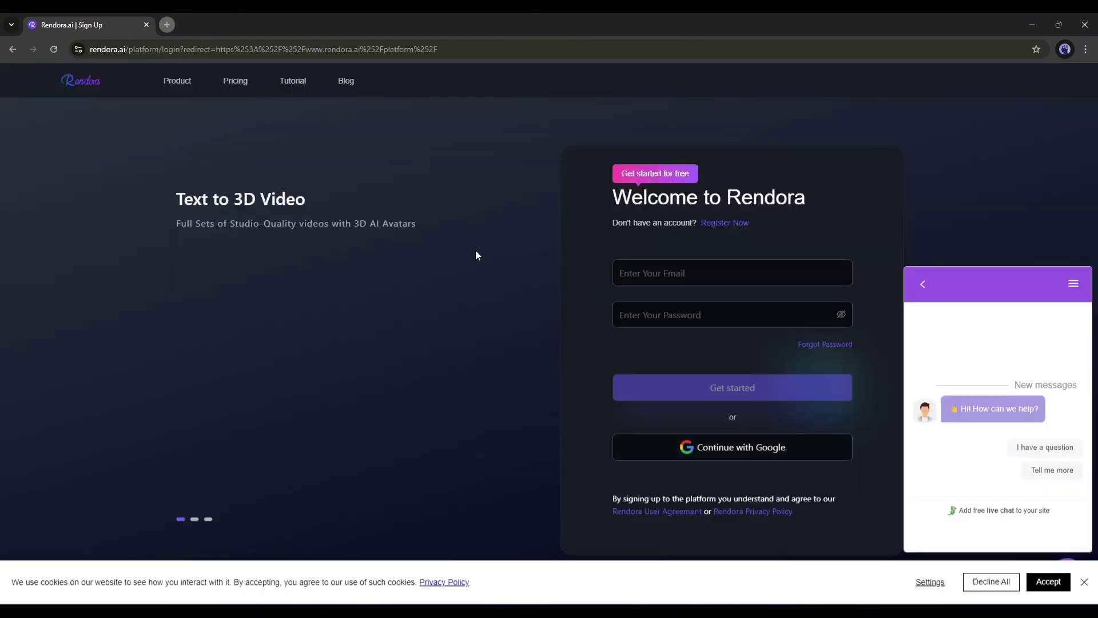
Sign in to Rendora with the Google account to reach the template dashboard
left_click(713, 456)
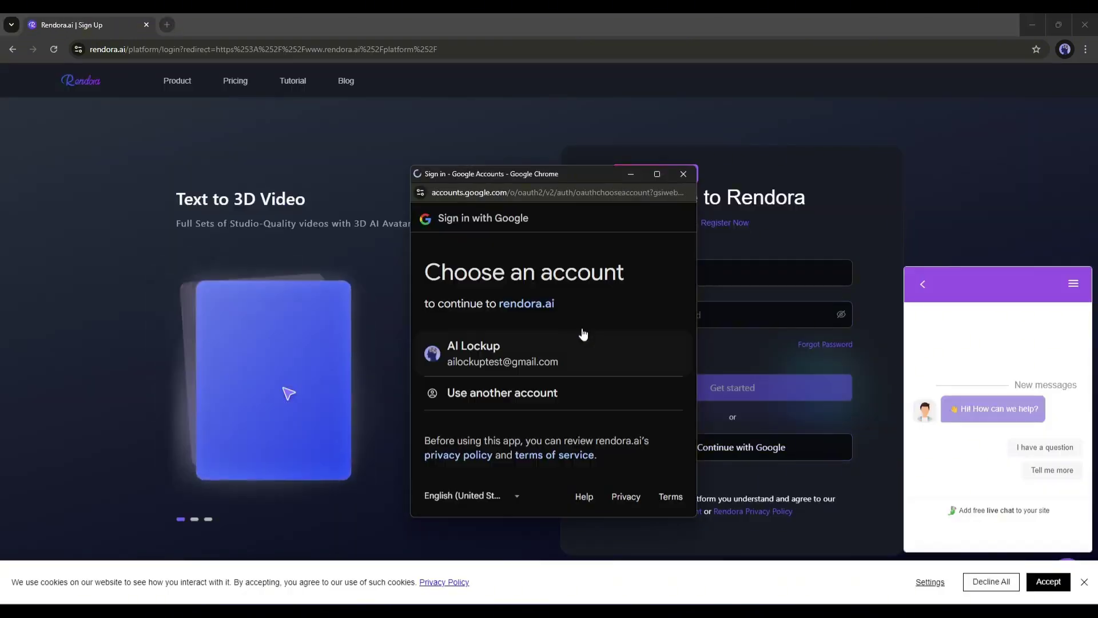
left_click(492, 355)
scroll(494, 313, "down", 2)
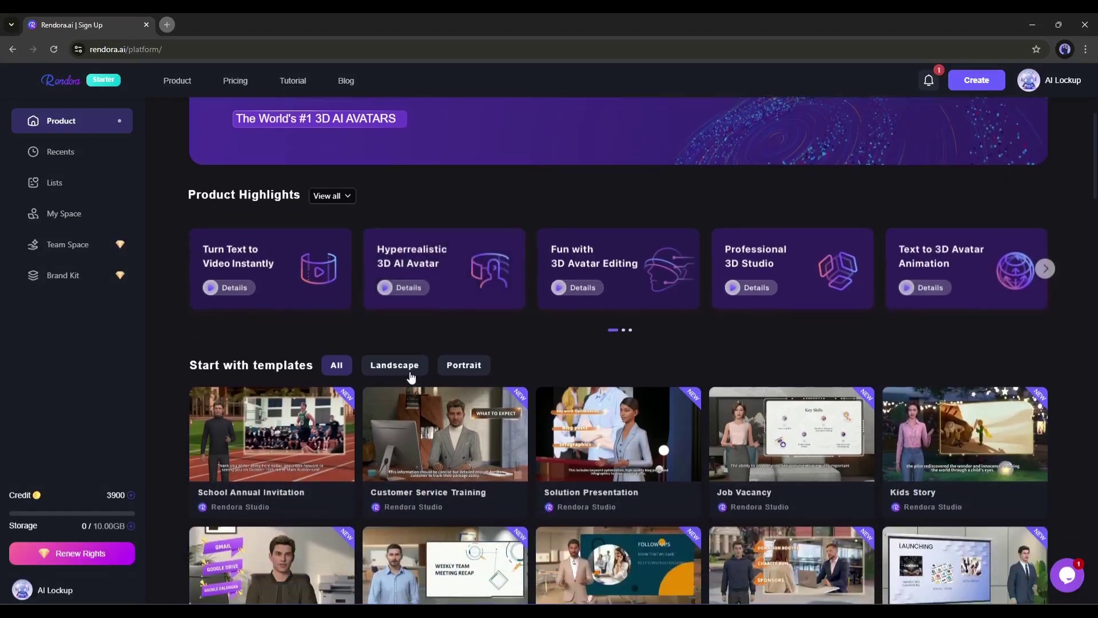
scroll(579, 372, "down", 1)
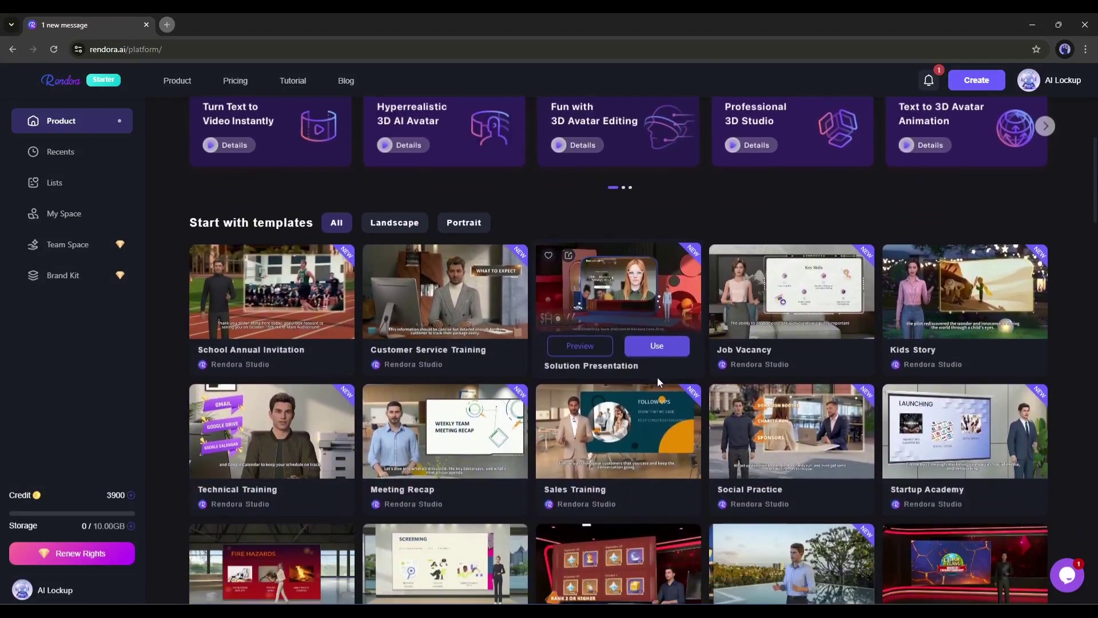
scroll(657, 377, "down", 2)
scroll(657, 377, "down", 1)
scroll(624, 407, "down", 1)
mouse_move(617, 446)
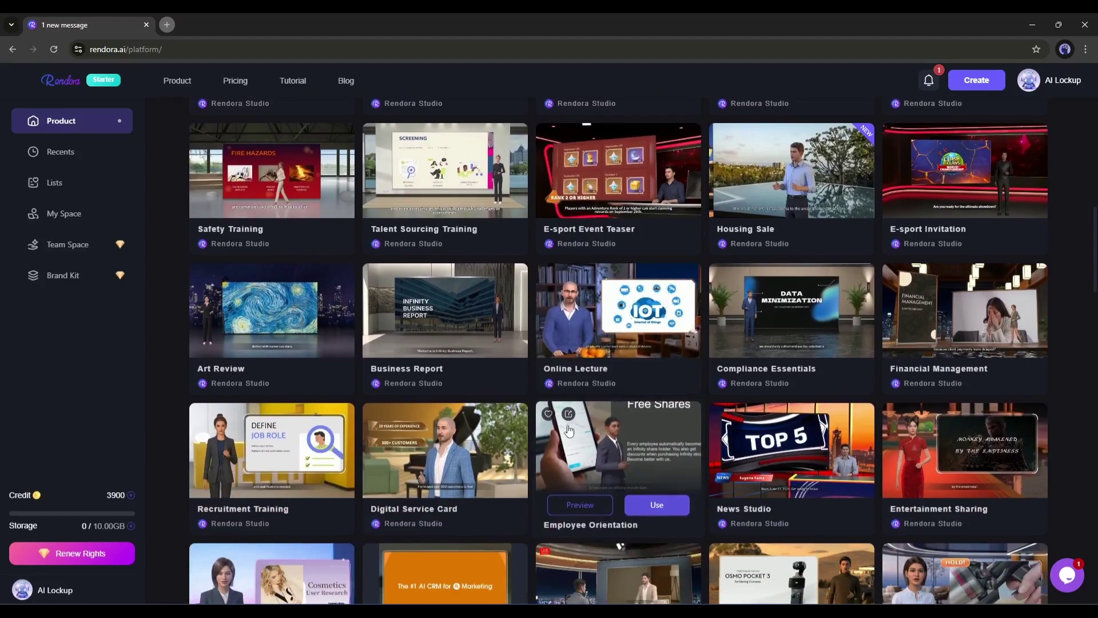
scroll(756, 432, "down", 3)
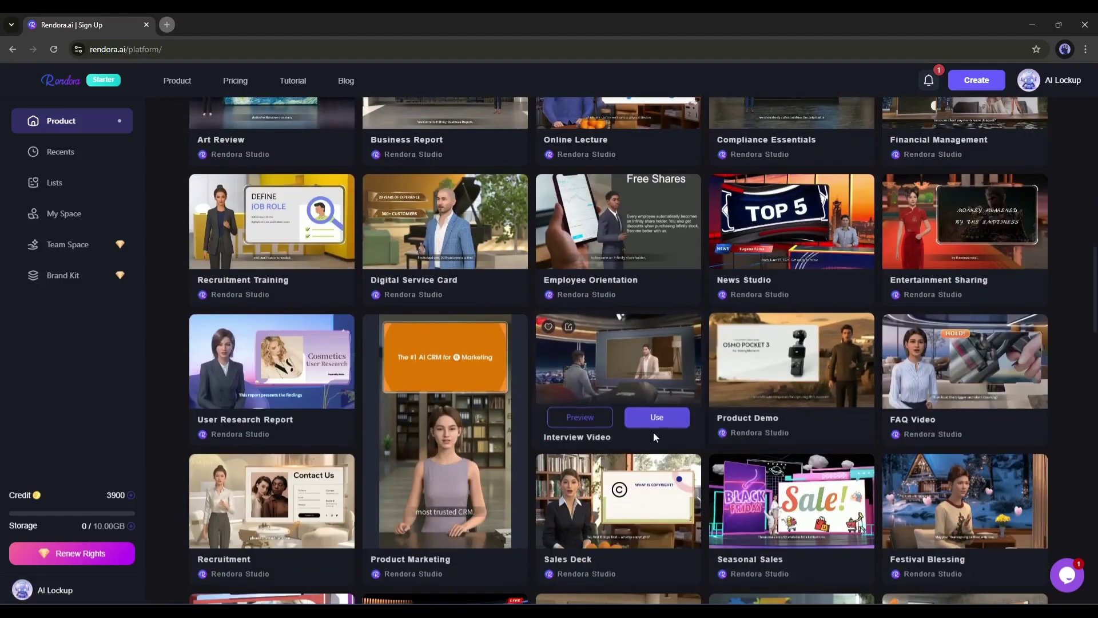
scroll(630, 429, "down", 2)
scroll(608, 429, "up", 1)
scroll(607, 428, "up", 4)
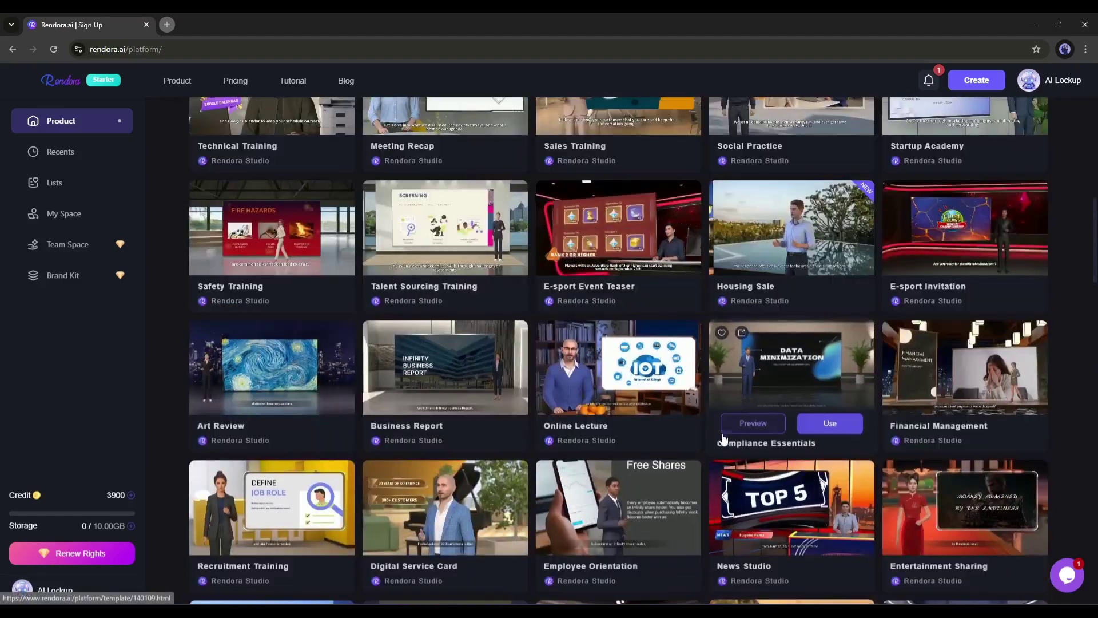
scroll(722, 434, "up", 2)
scroll(722, 433, "up", 3)
scroll(721, 440, "up", 1)
scroll(709, 434, "up", 1)
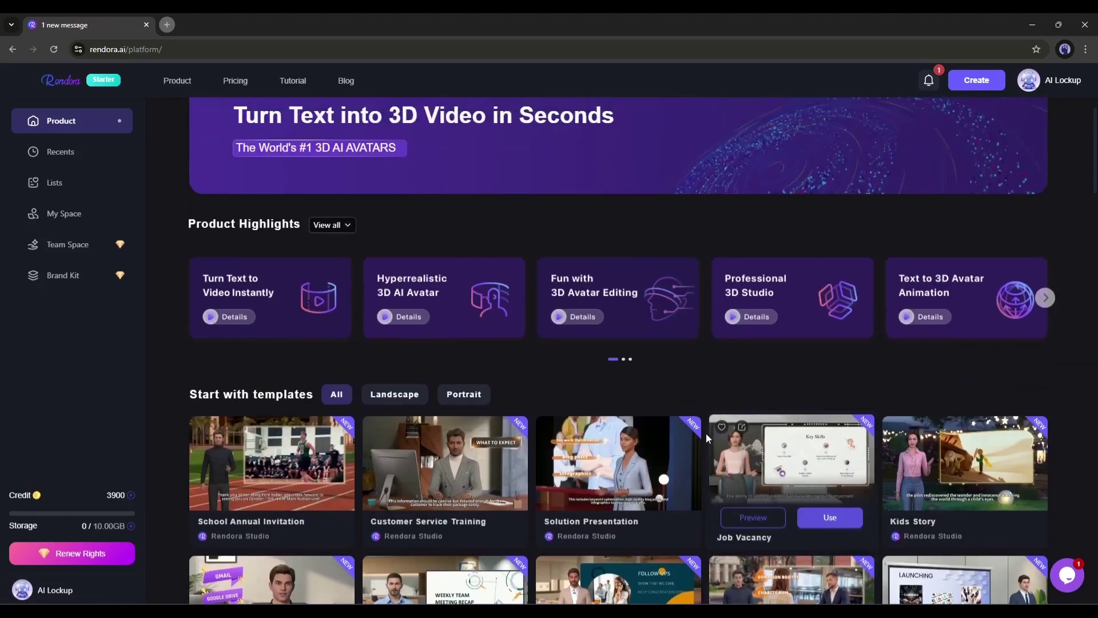
scroll(706, 433, "up", 1)
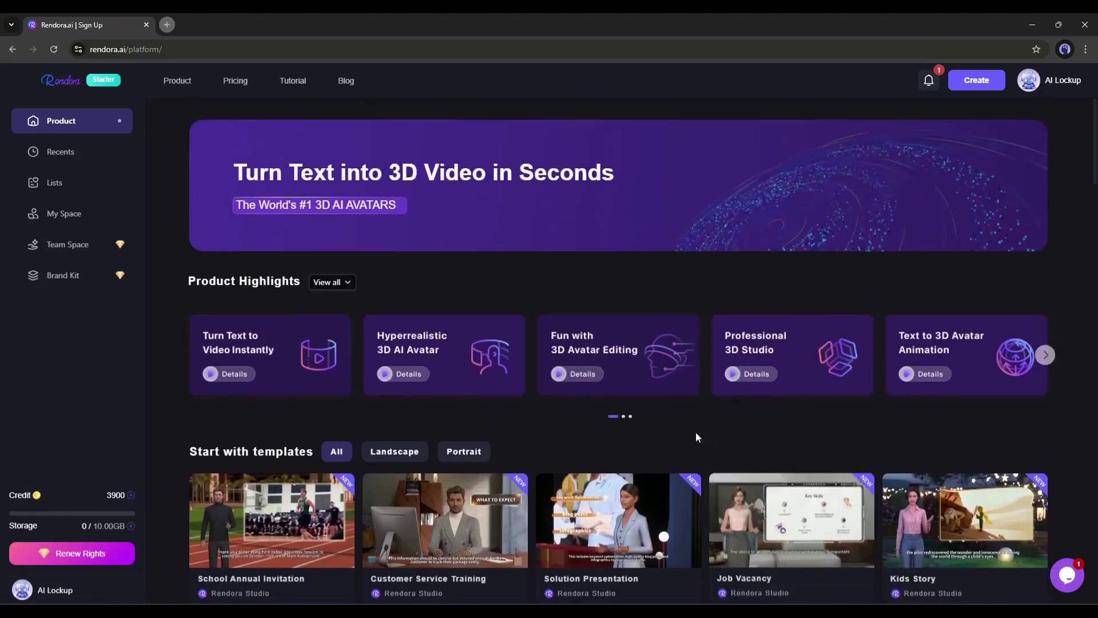
Create a new landscape project and filter the studio scenes to the Large Stage category
left_click(985, 89)
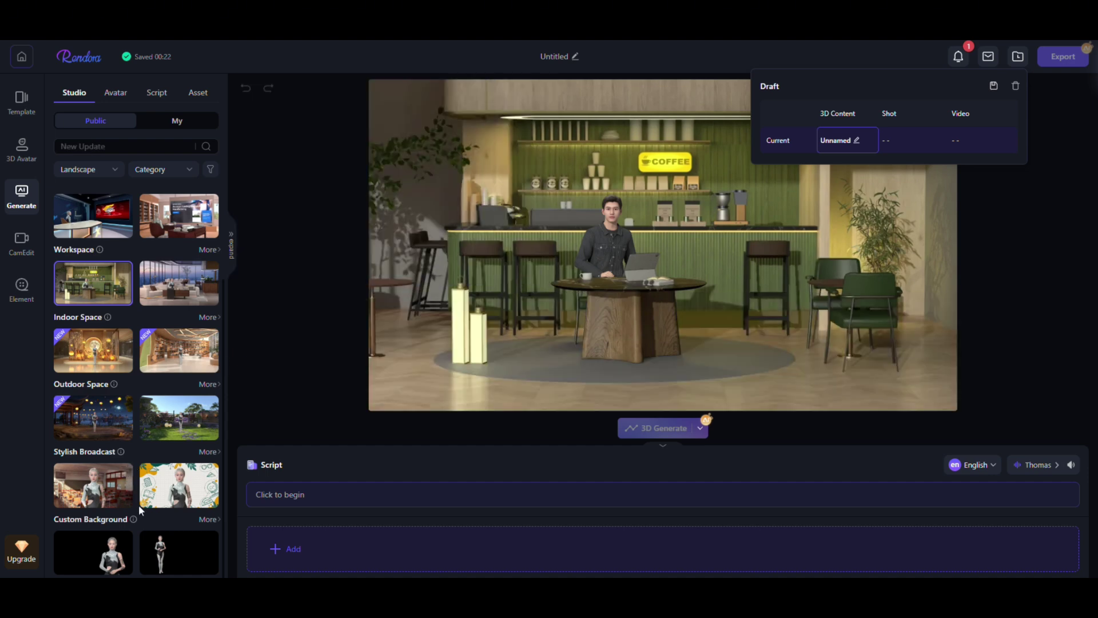
scroll(157, 556, "up", 3)
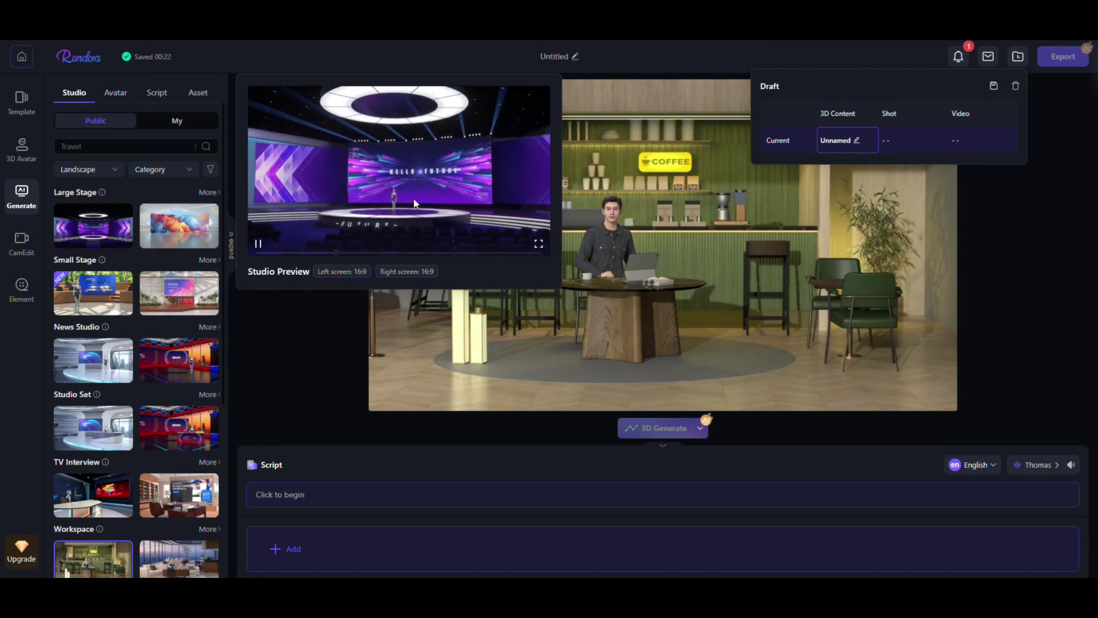
mouse_move(179, 225)
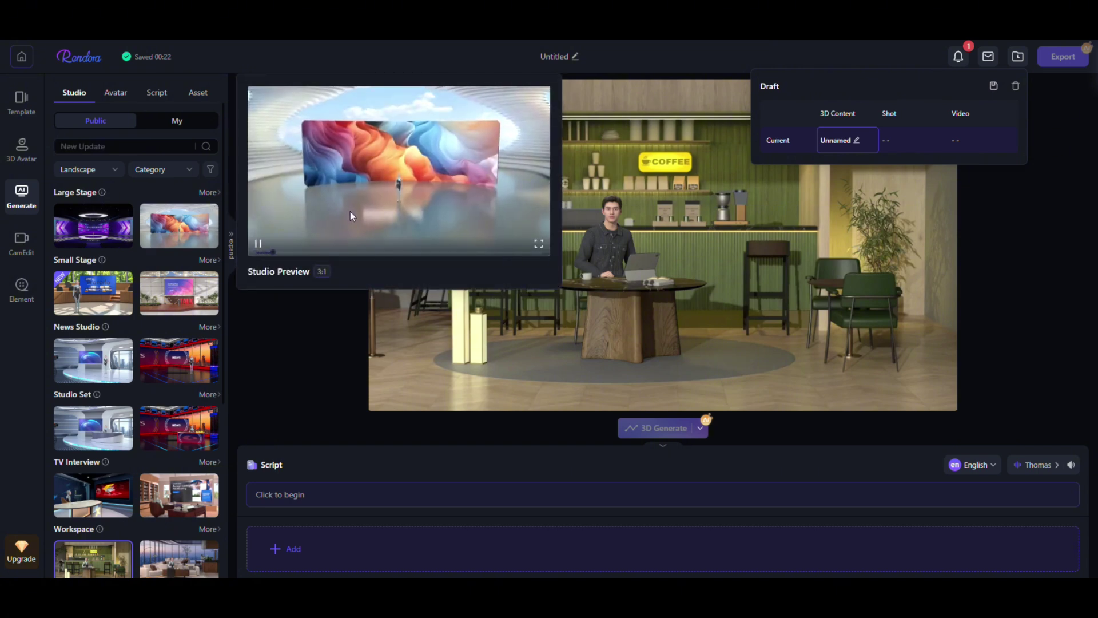
scroll(176, 257, "down", 3)
scroll(176, 264, "up", 1)
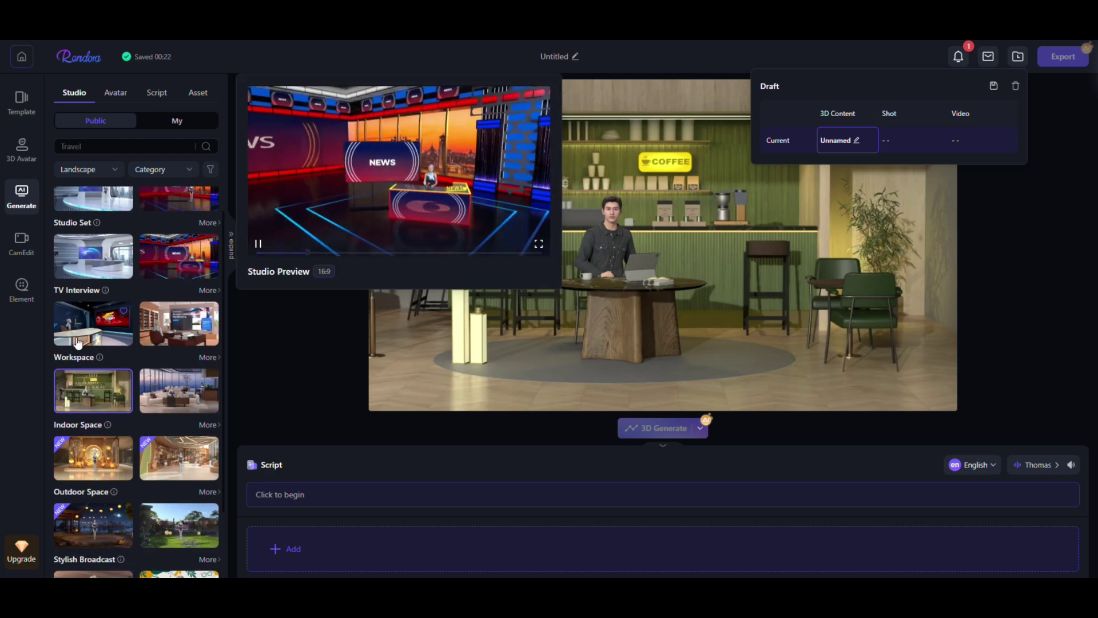
scroll(82, 347, "down", 1)
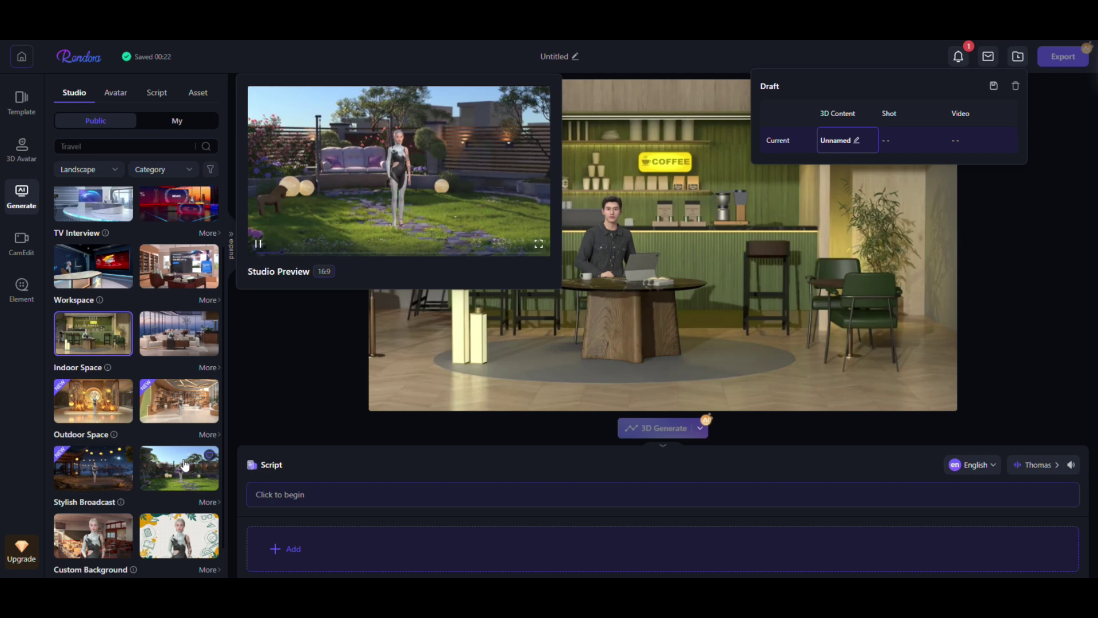
scroll(183, 465, "down", 1)
scroll(146, 423, "up", 5)
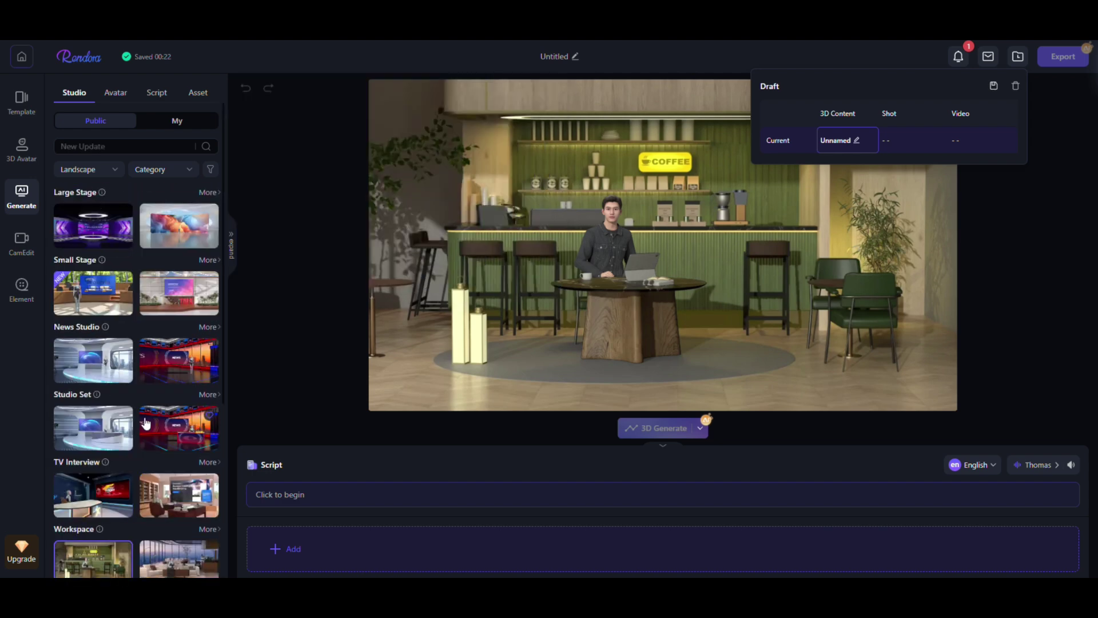
left_click(88, 169)
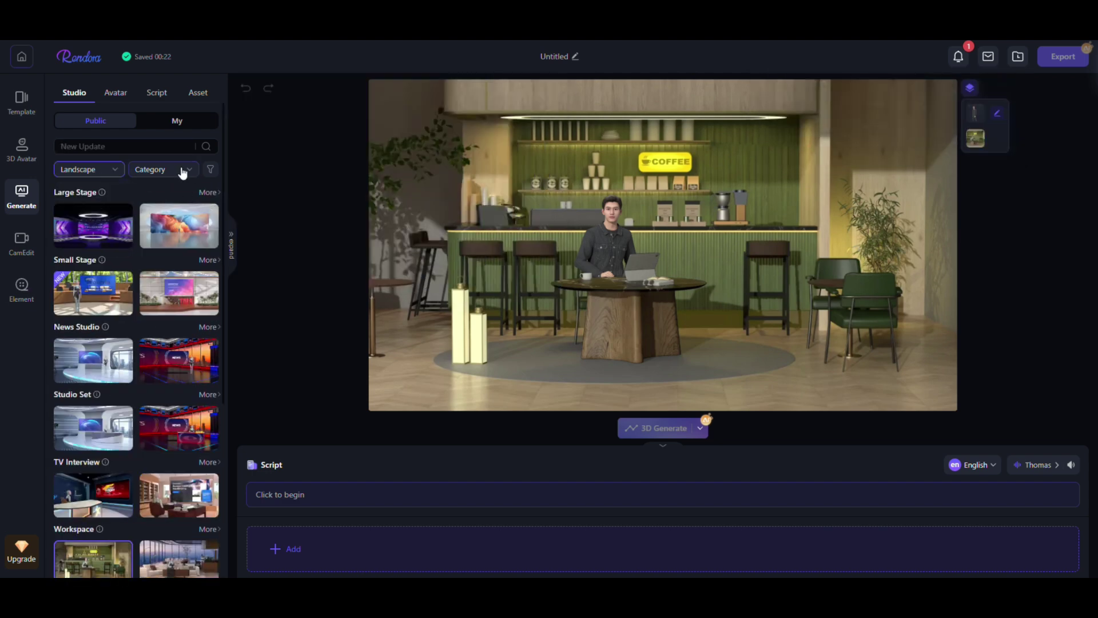
left_click(156, 207)
scroll(168, 409, "down", 2)
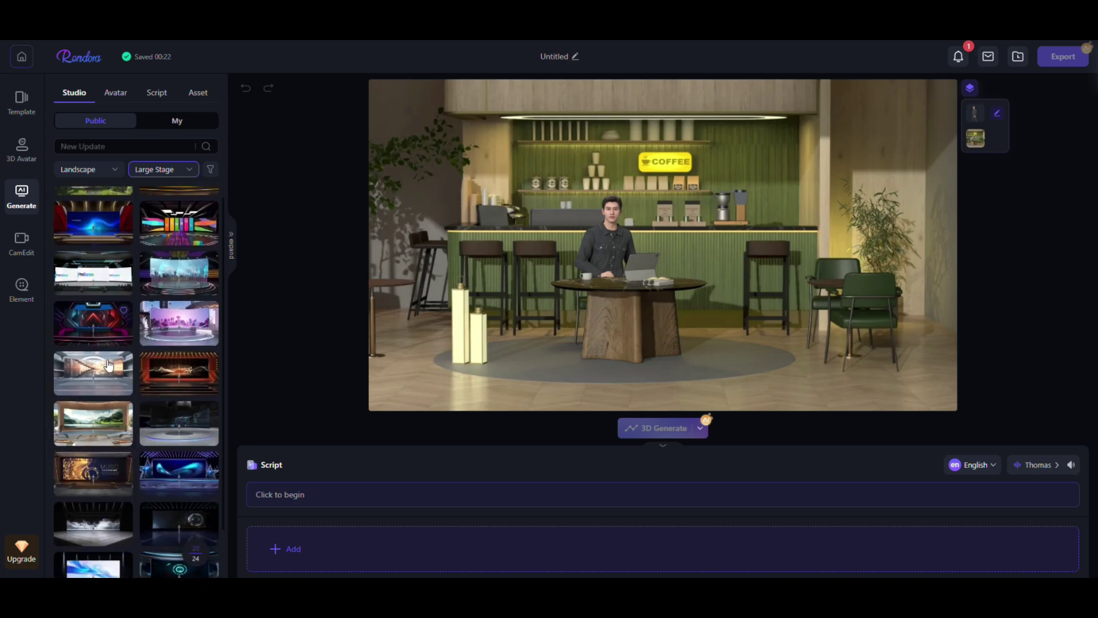
scroll(168, 410, "down", 1)
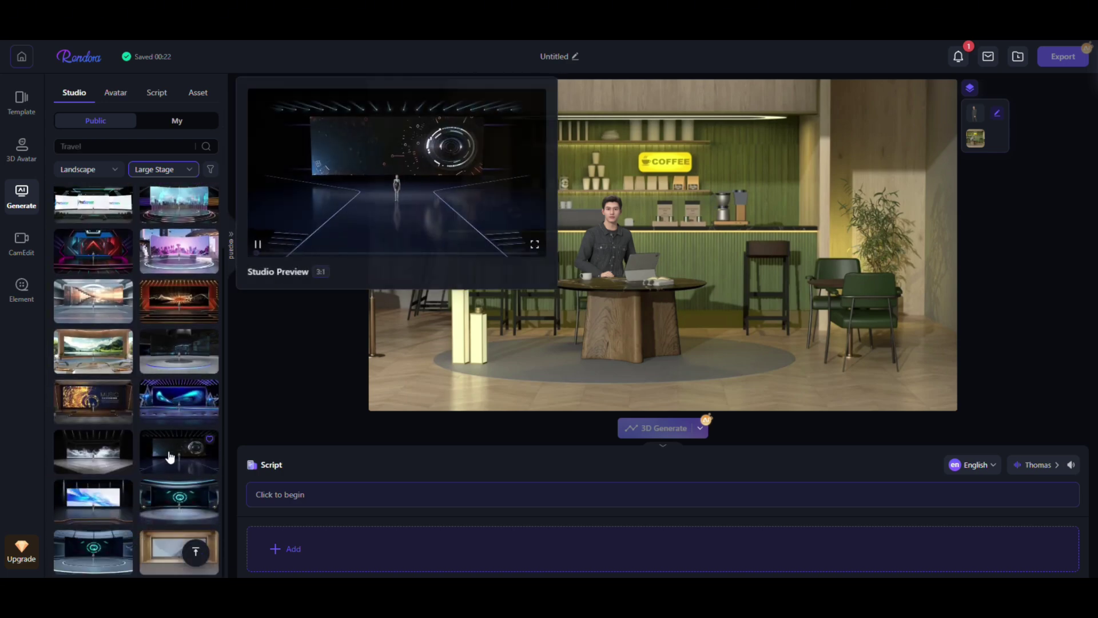
Use the dark large stage as the studio and place the grey-turtleneck female avatar on it
left_click(164, 344)
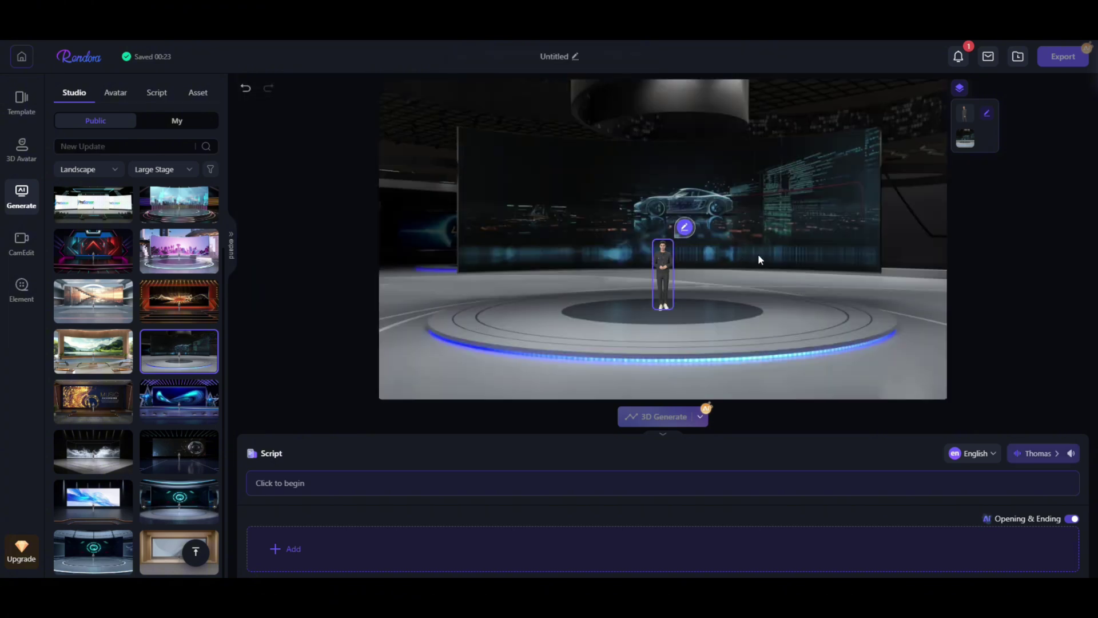
left_click(115, 92)
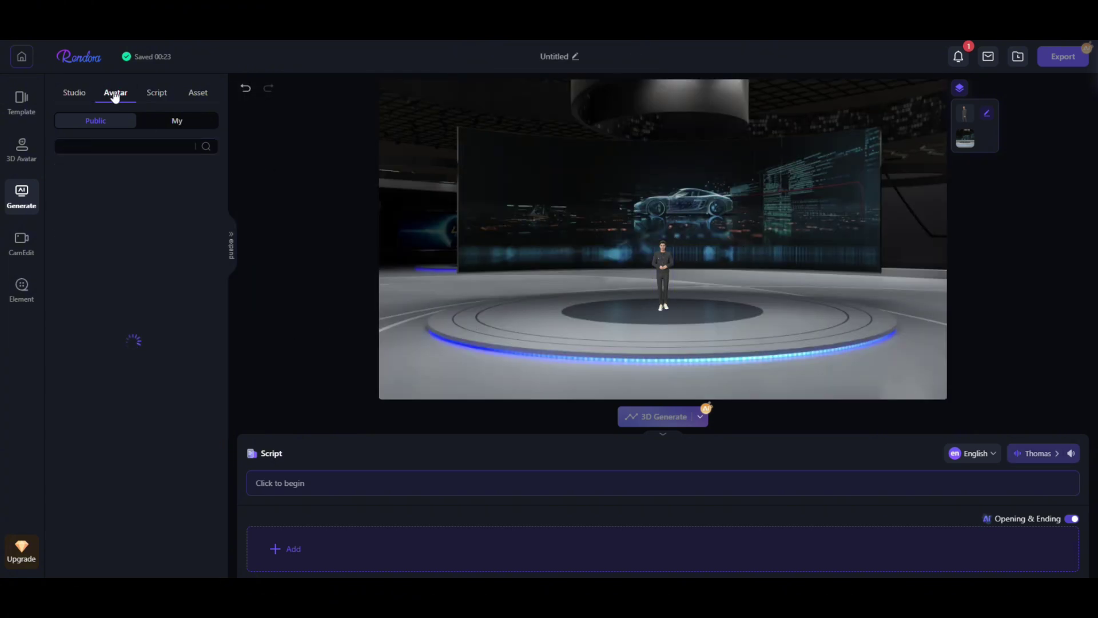
mouse_move(94, 259)
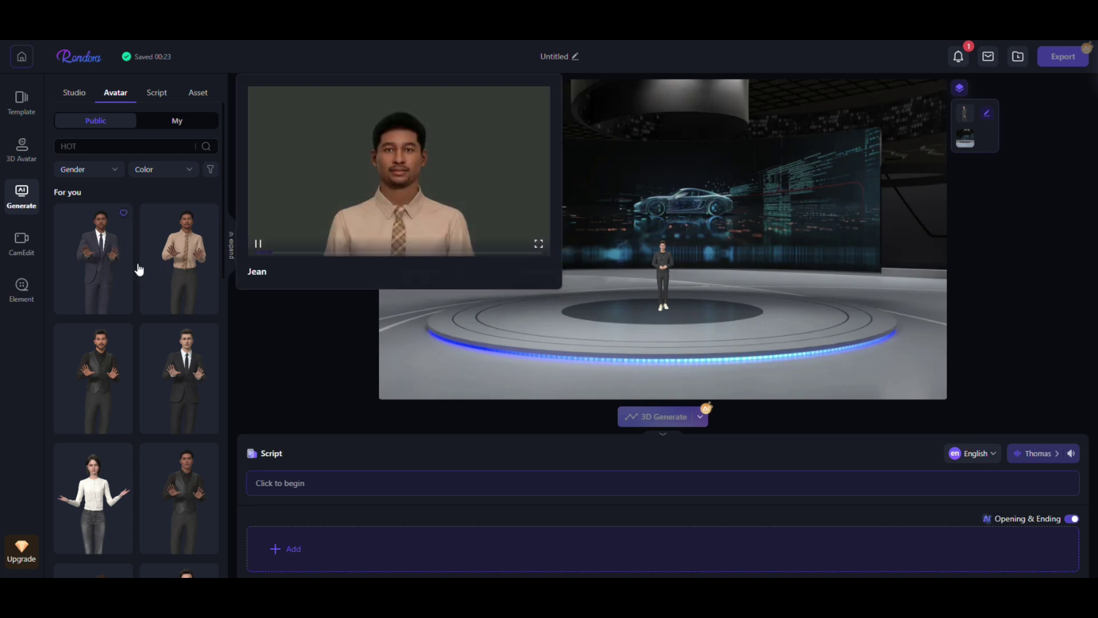
scroll(147, 284, "down", 1)
scroll(150, 309, "up", 1)
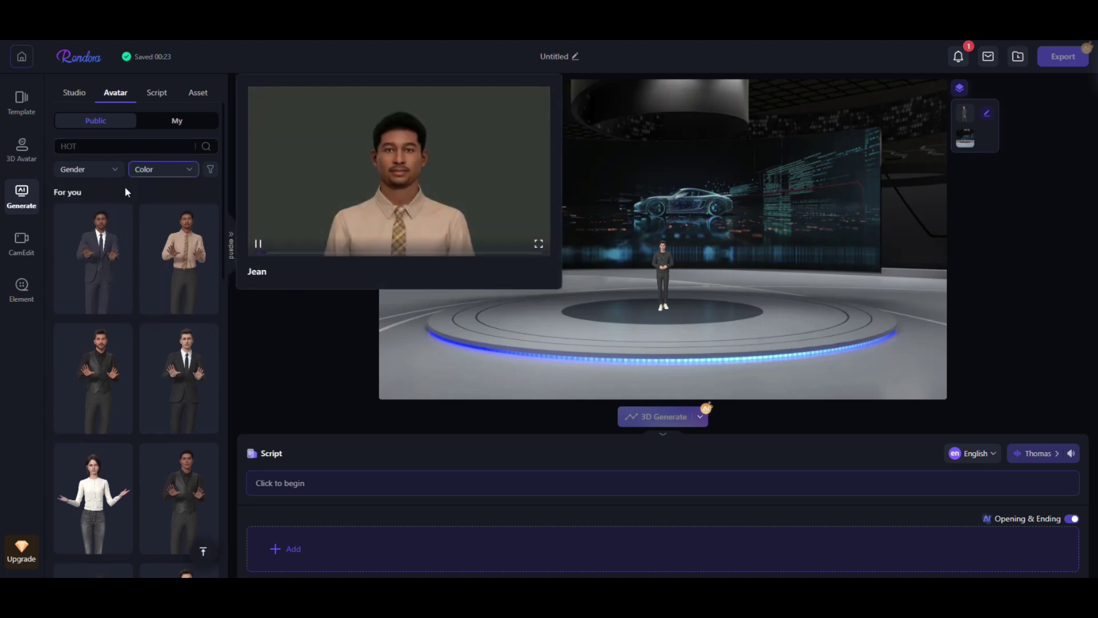
scroll(100, 320, "down", 3)
scroll(100, 319, "down", 3)
scroll(147, 343, "down", 3)
scroll(146, 343, "down", 3)
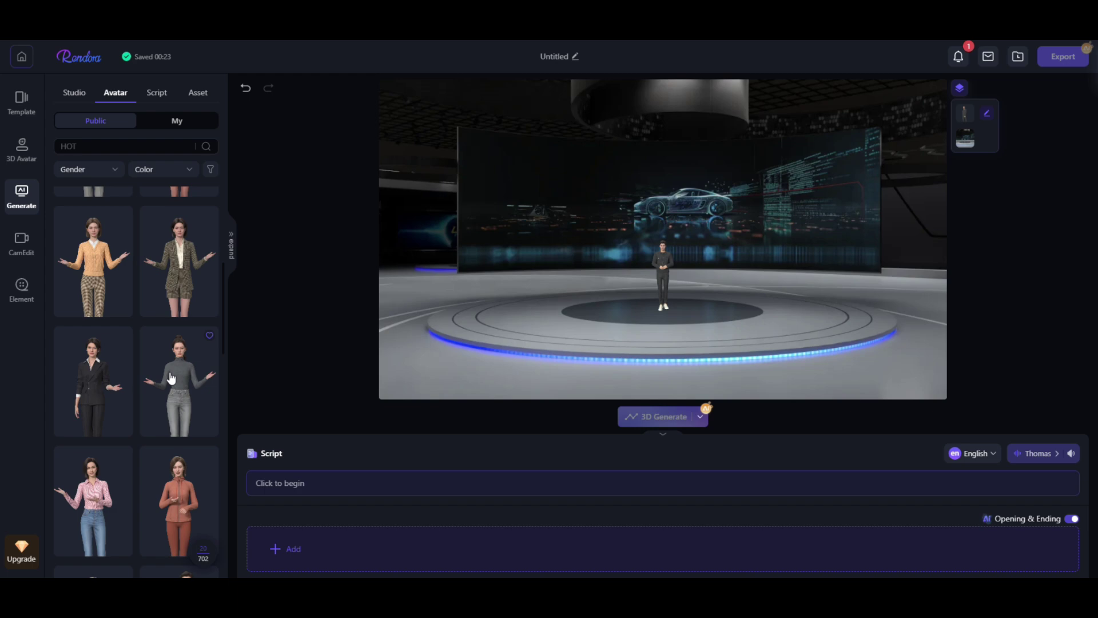
scroll(163, 386, "down", 3)
scroll(172, 415, "down", 2)
scroll(163, 403, "down", 2)
scroll(137, 377, "up", 1)
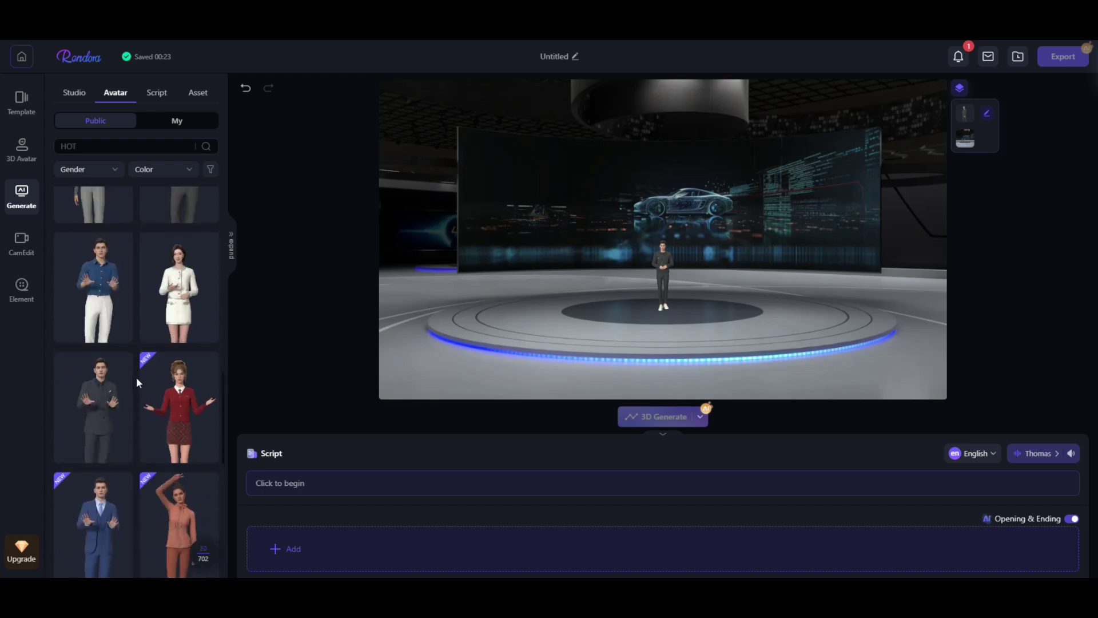
scroll(137, 377, "up", 3)
scroll(136, 375, "up", 3)
scroll(136, 374, "up", 3)
scroll(136, 371, "up", 2)
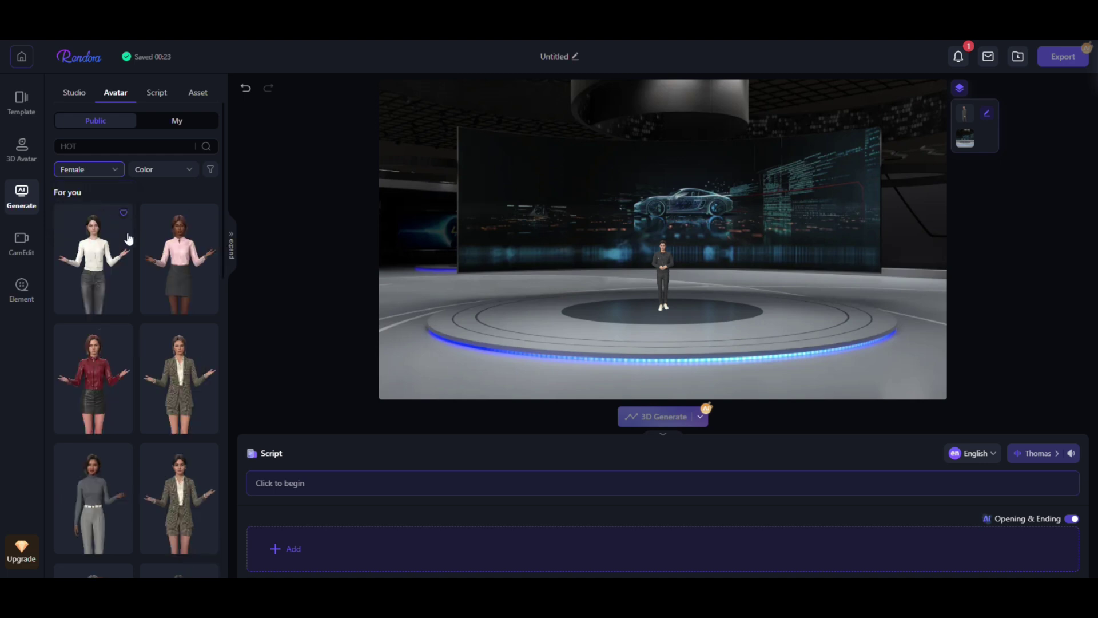
scroll(142, 318, "down", 2)
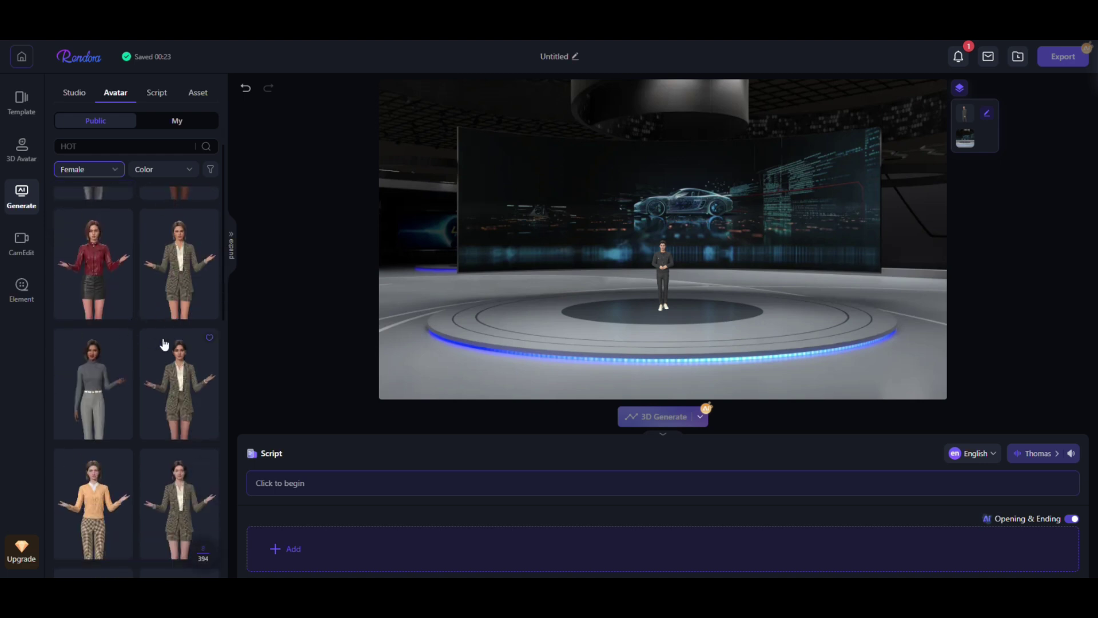
scroll(171, 360, "down", 2)
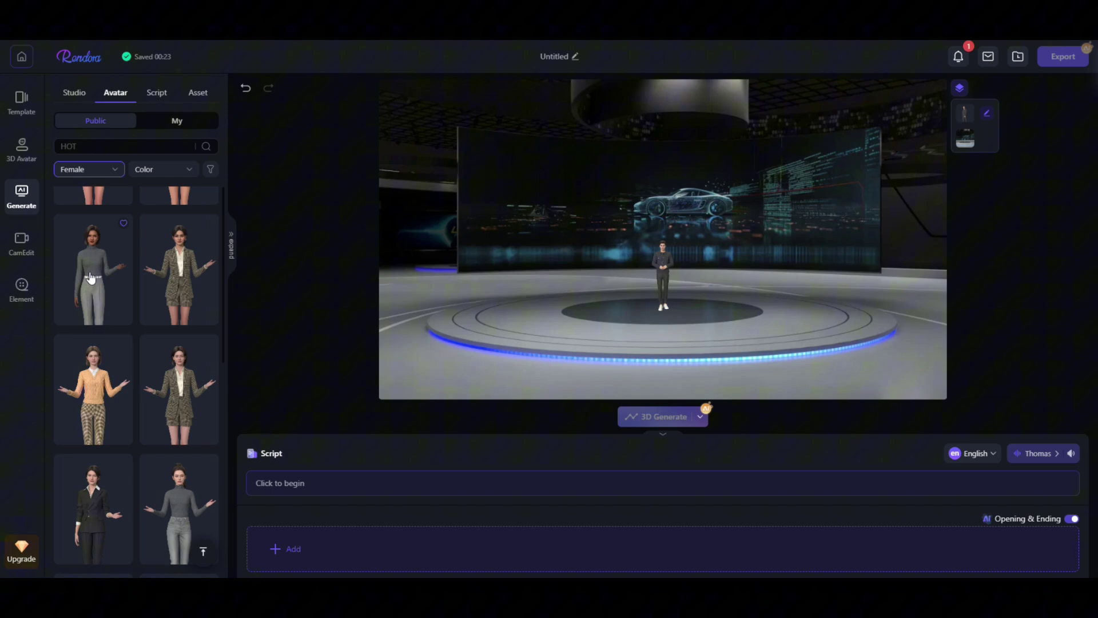
left_click(92, 255)
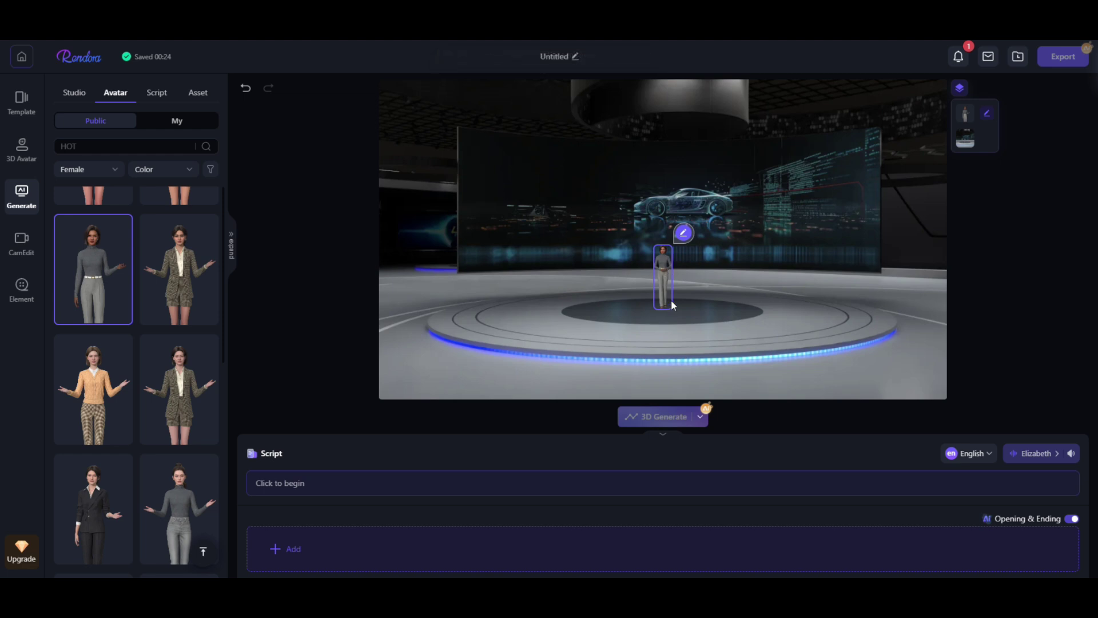
Customize the avatar with winged eyeliner and blush makeup, a new hairstyle and outfit
left_click(683, 234)
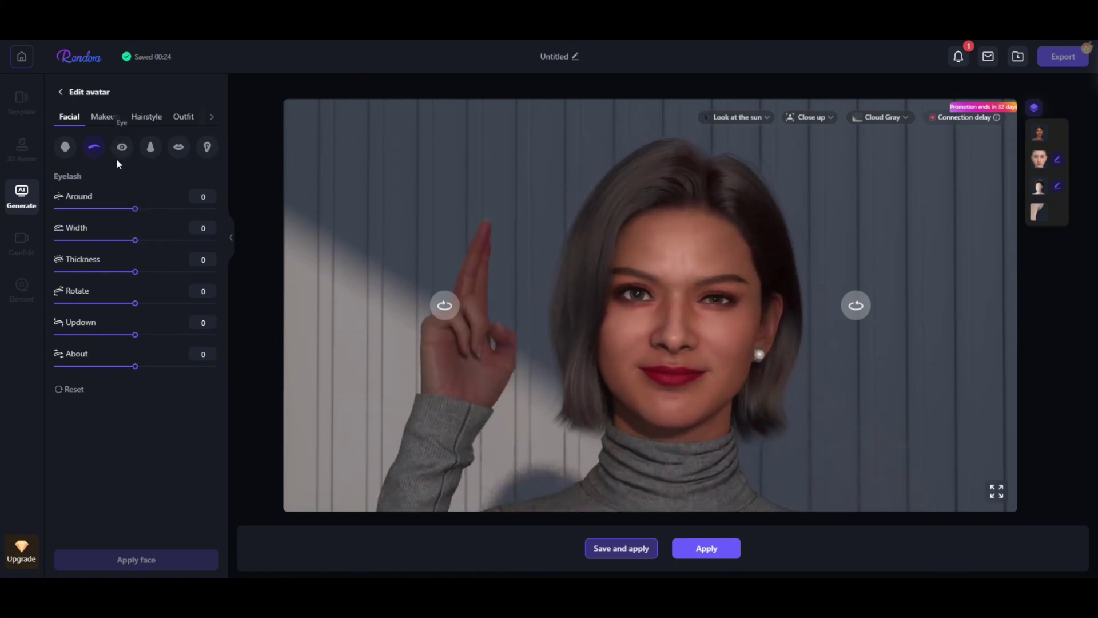
left_click(122, 149)
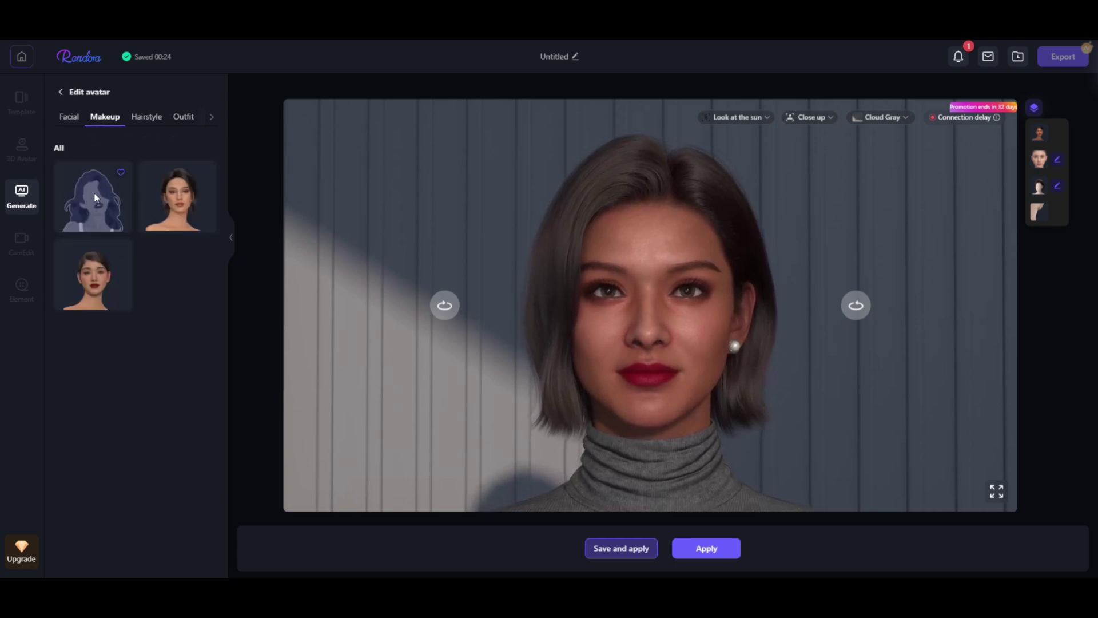
left_click(112, 274)
left_click(145, 117)
mouse_move(93, 217)
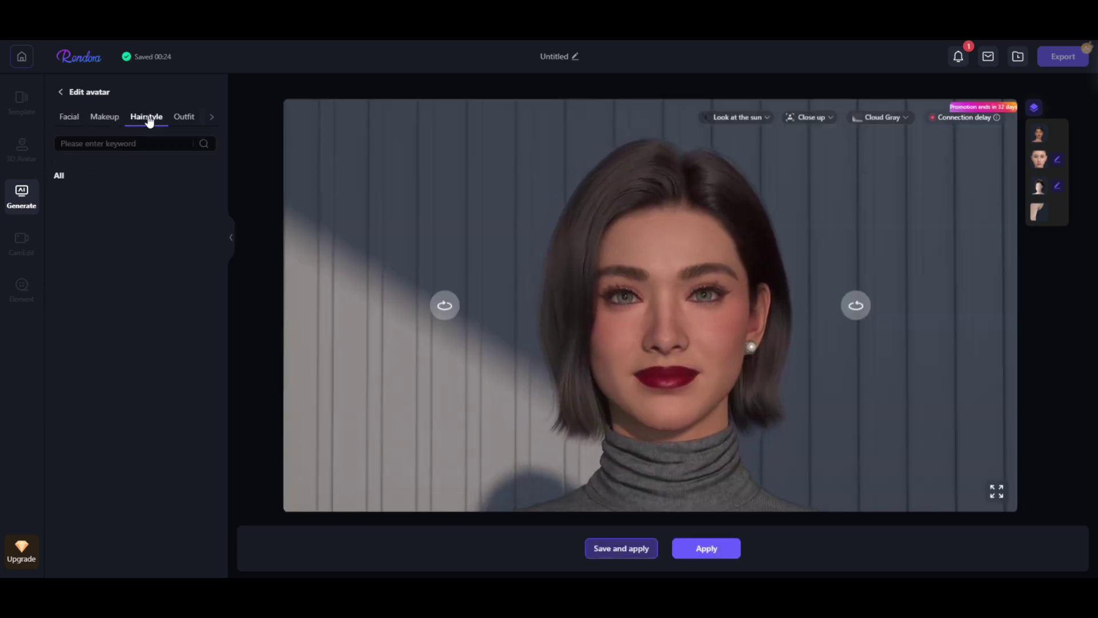
mouse_move(178, 216)
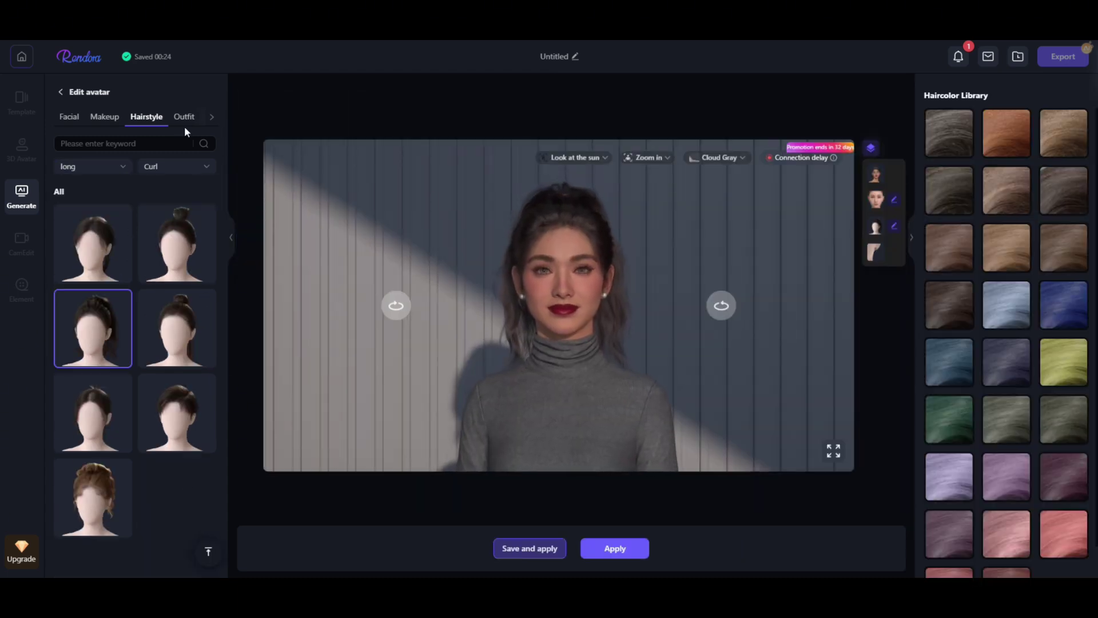
left_click(183, 121)
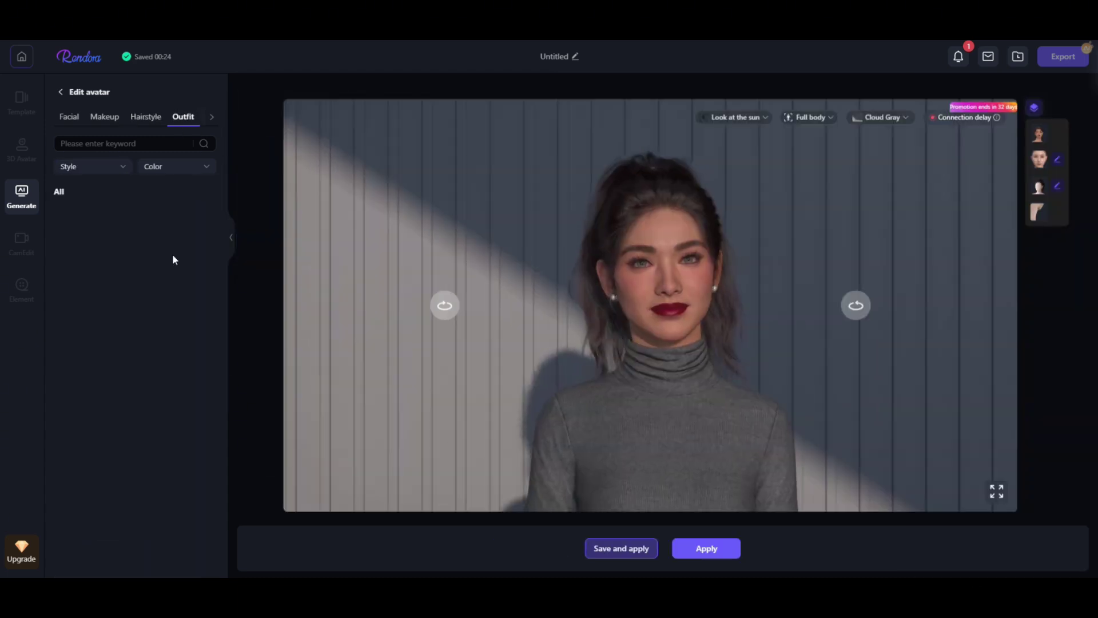
scroll(149, 307, "down", 1)
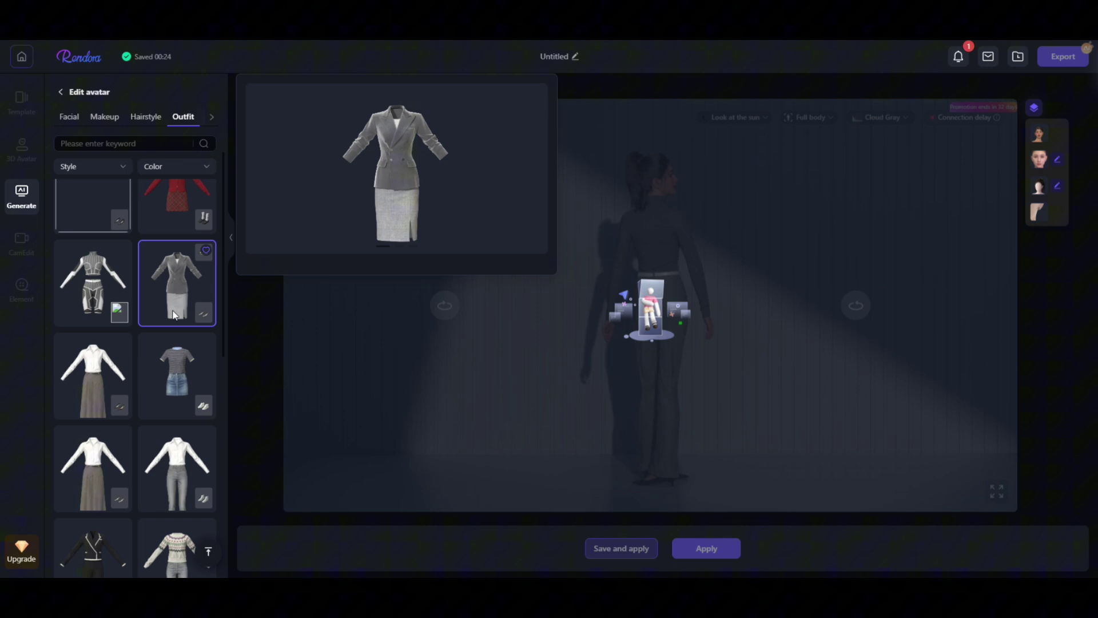
scroll(172, 330, "down", 1)
scroll(171, 340, "down", 3)
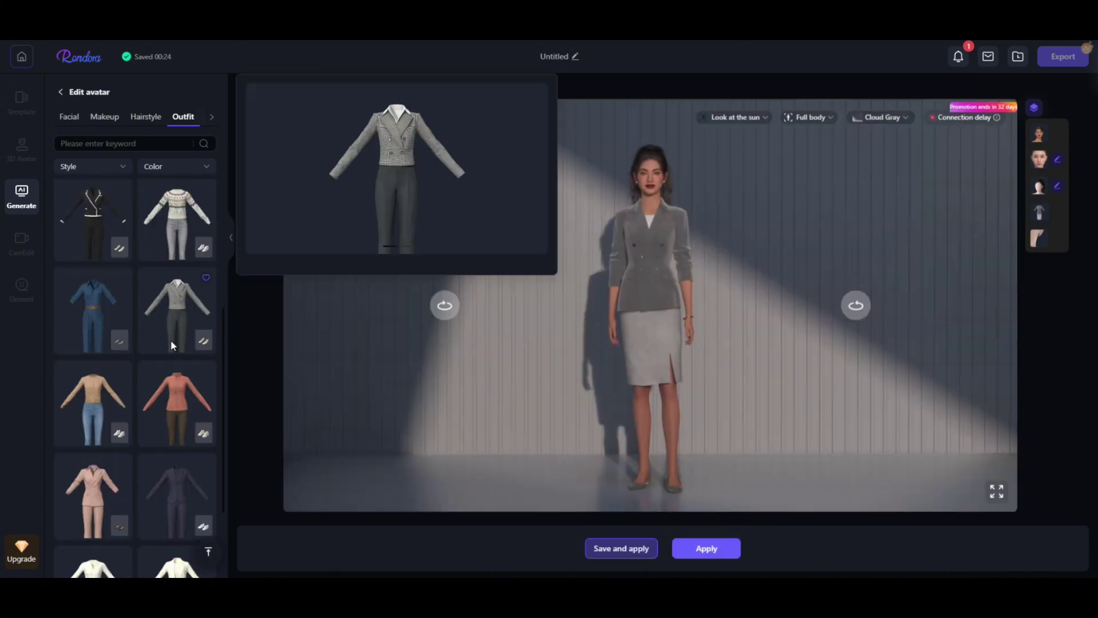
scroll(171, 340, "up", 5)
Add round glasses and earrings from Accessories and save the avatar as Ava01
left_click(211, 116)
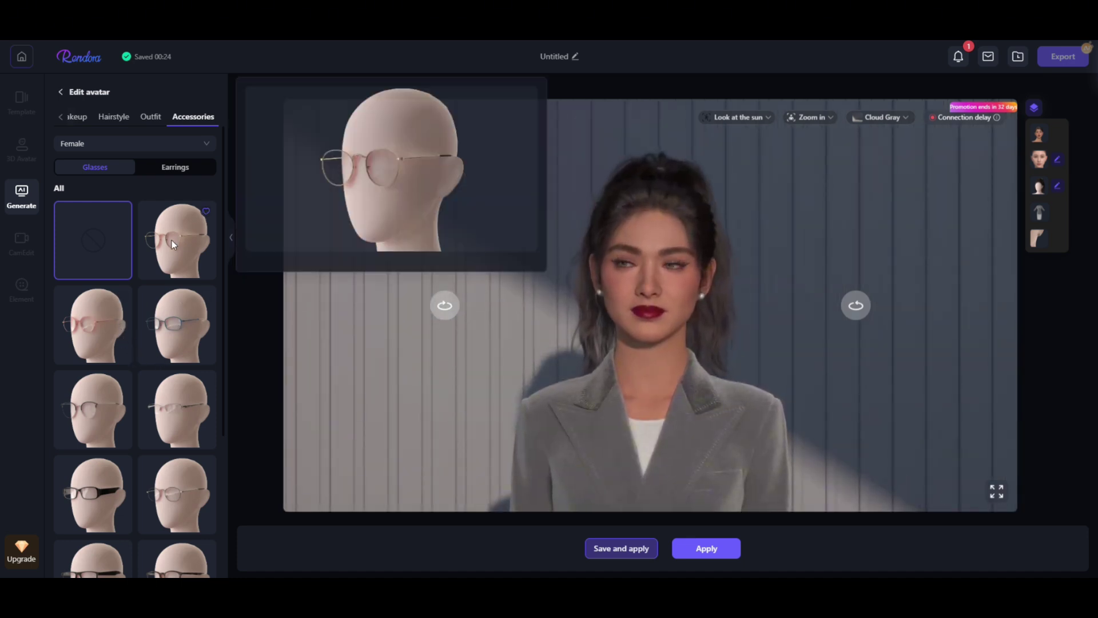
scroll(171, 343, "down", 3)
left_click(192, 441)
left_click(189, 168)
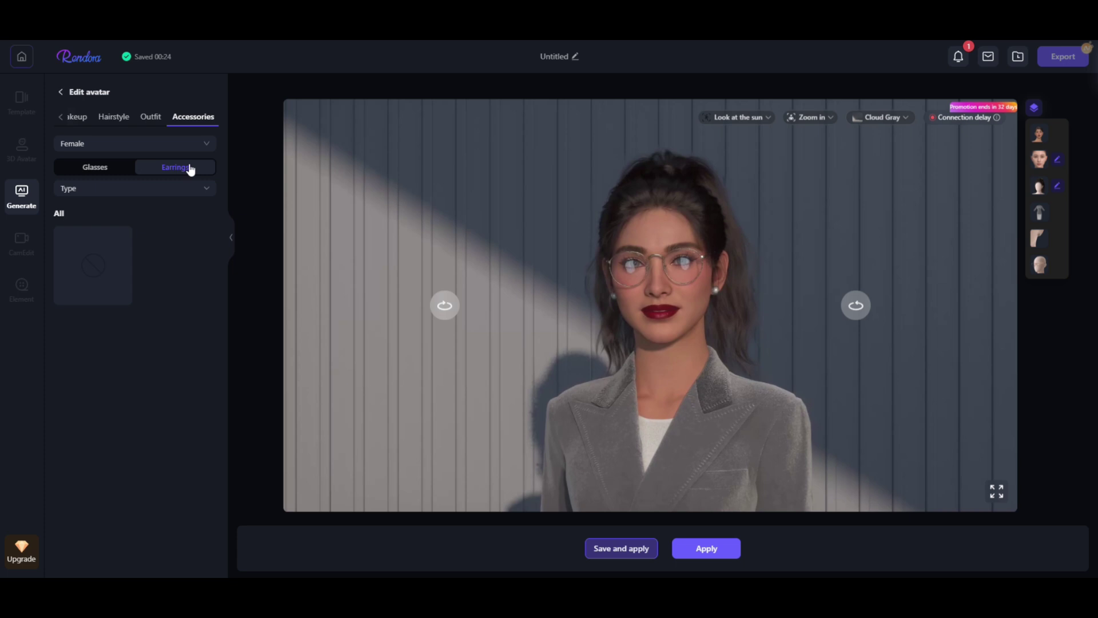
left_click(60, 116)
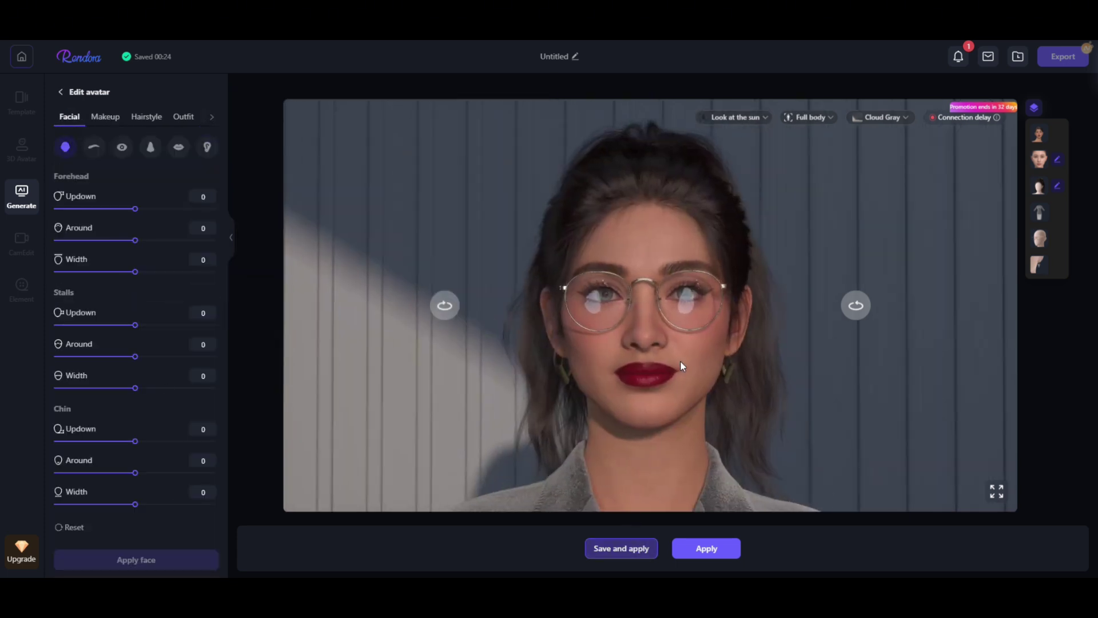
left_click(613, 550)
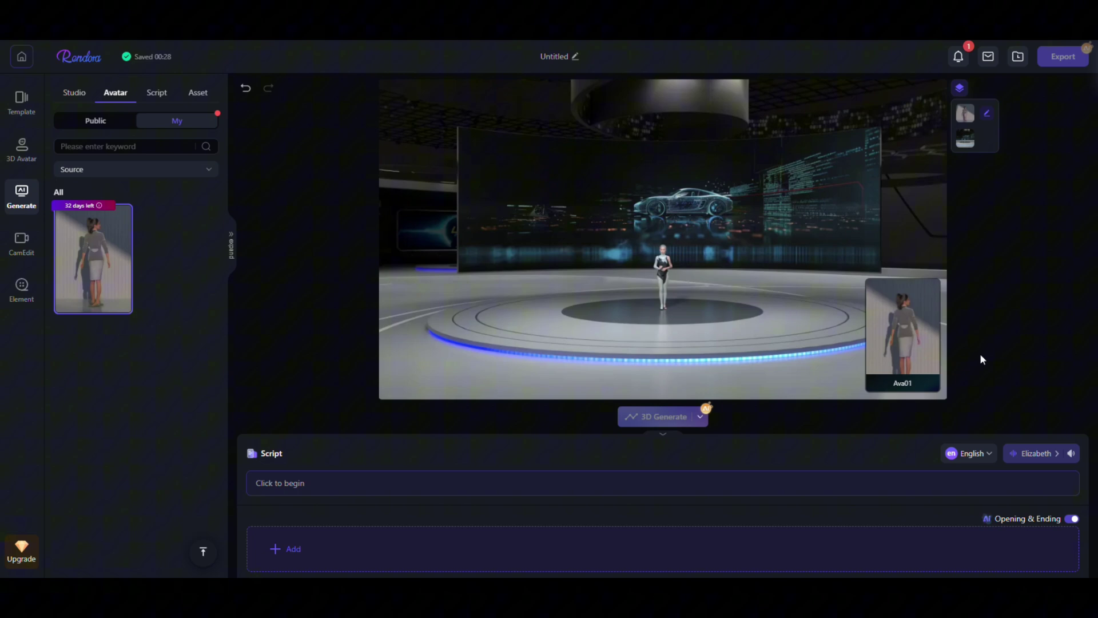
In the Script panel, try the Add and Upload options, then launch the AI Script assistant
left_click(156, 96)
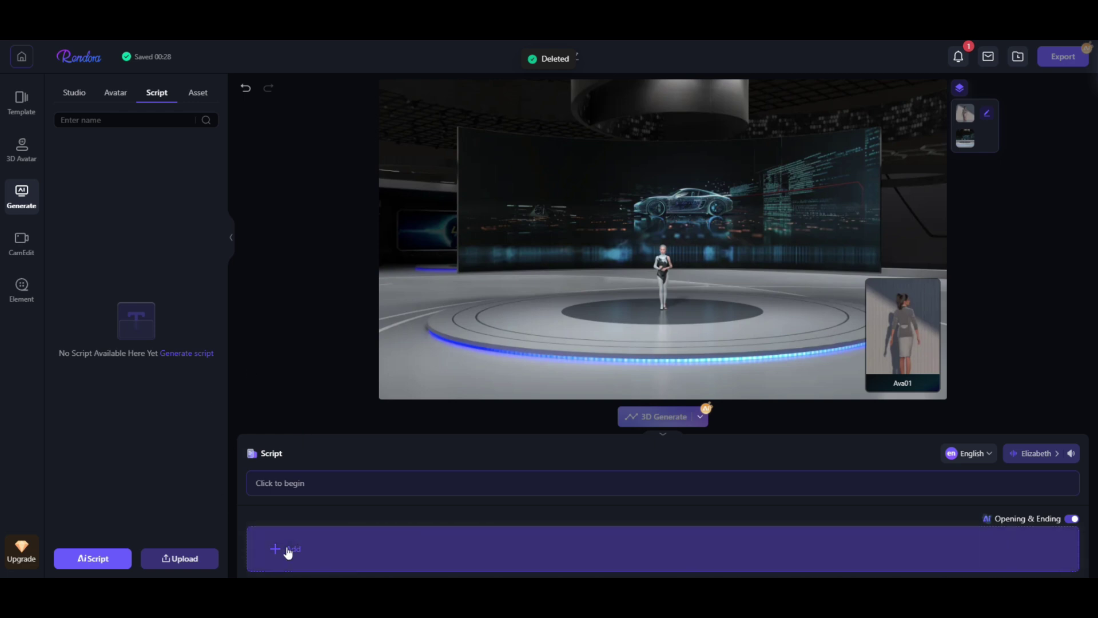
left_click(357, 484)
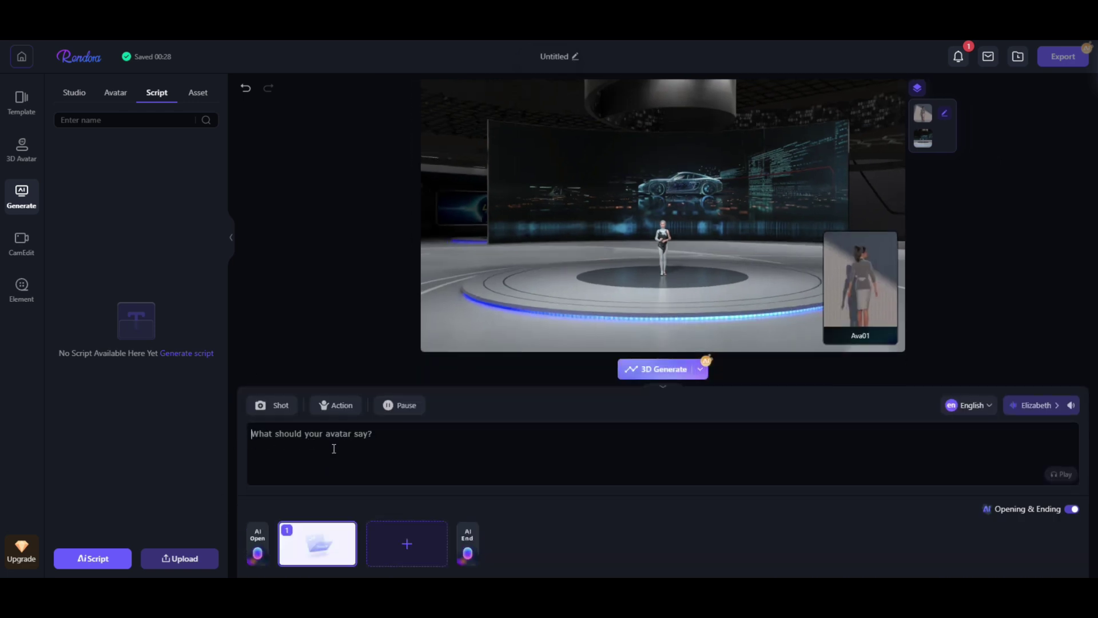
left_click(436, 508)
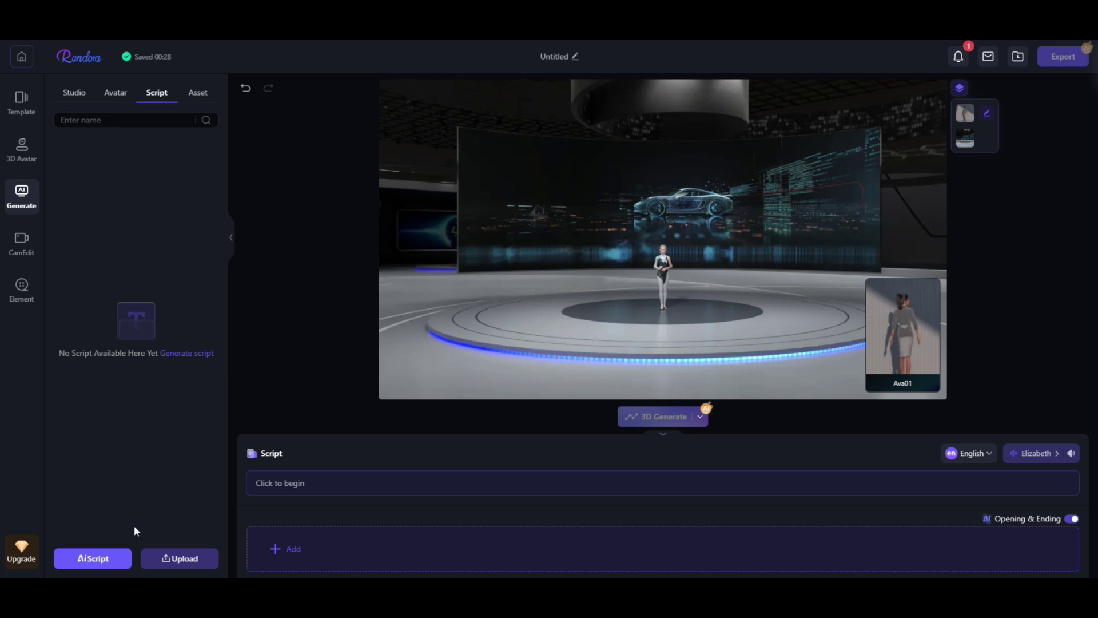
left_click(177, 558)
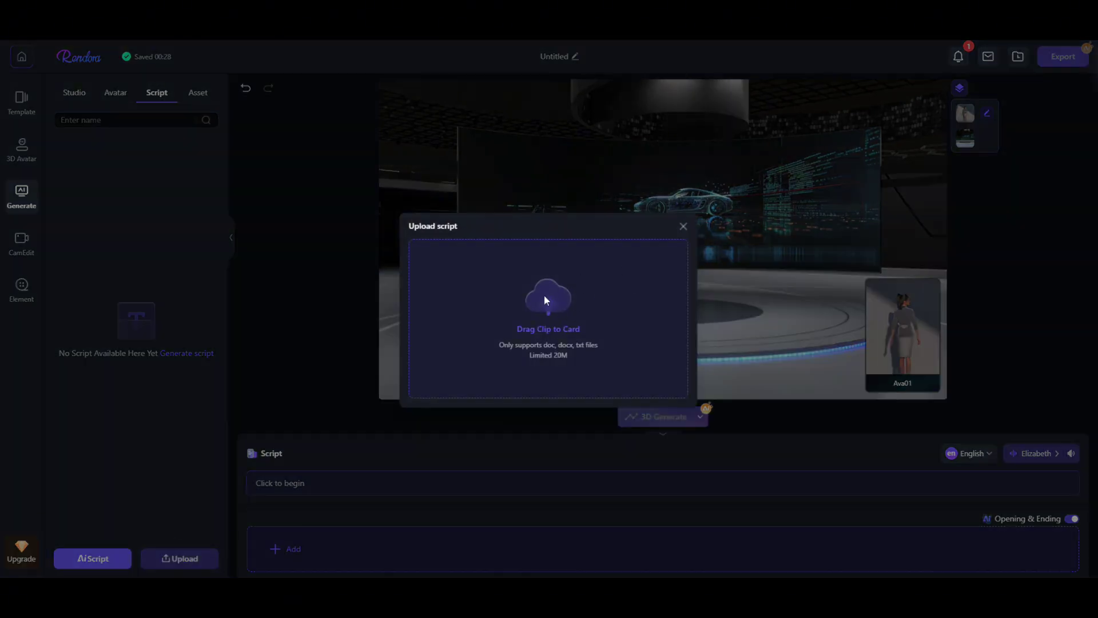
left_click(683, 228)
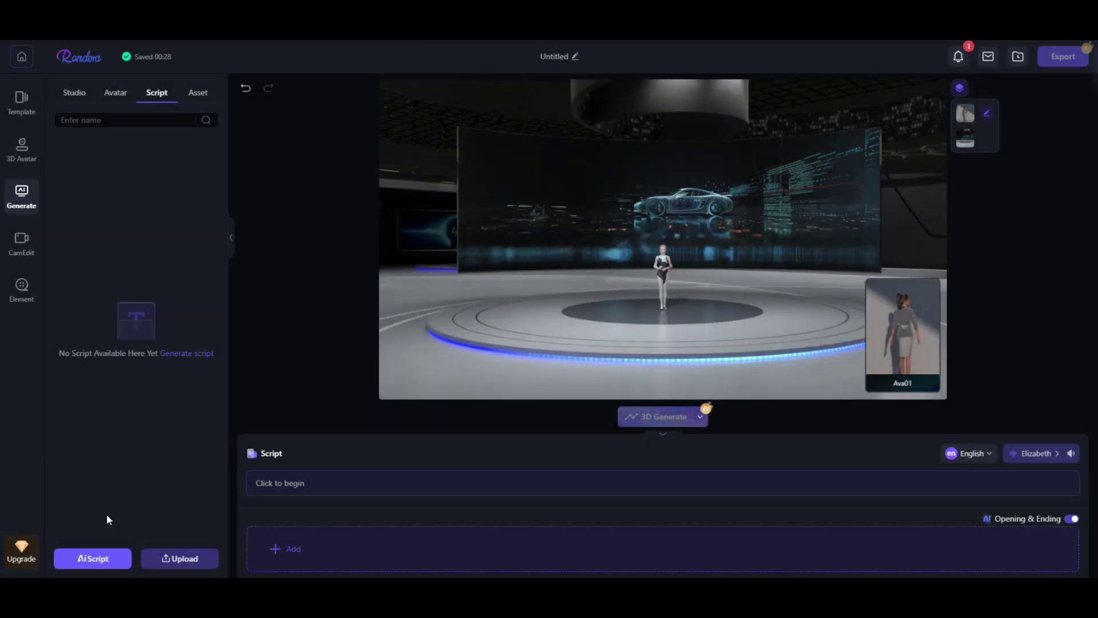
left_click(92, 558)
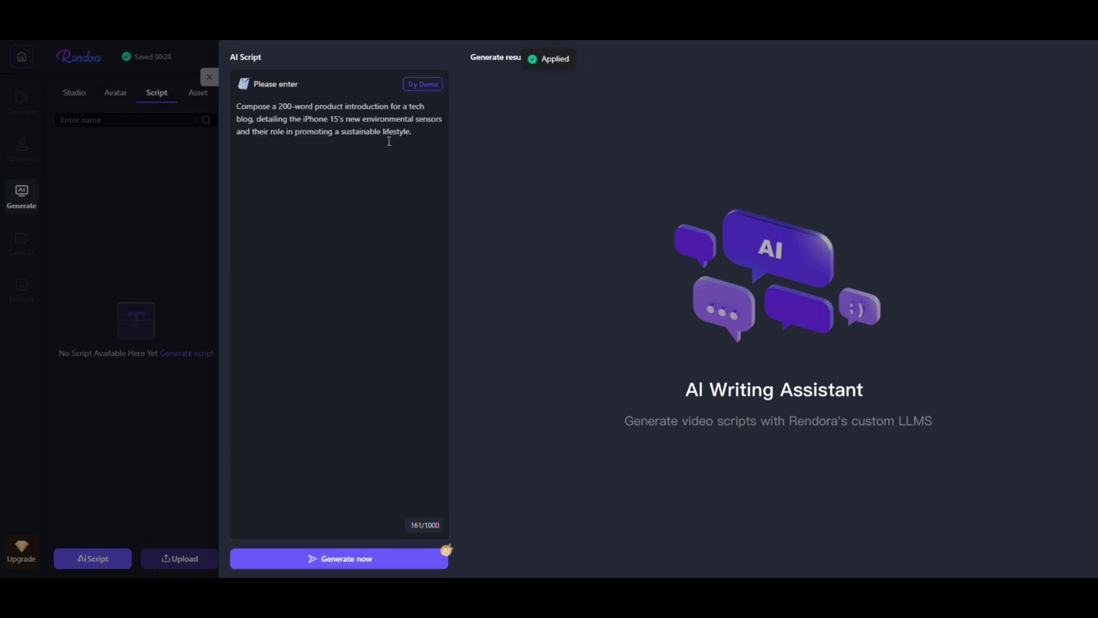
Generate the iPhone 15 sensors script from the demo prompt, regenerate, and apply version No.2
left_click(333, 561)
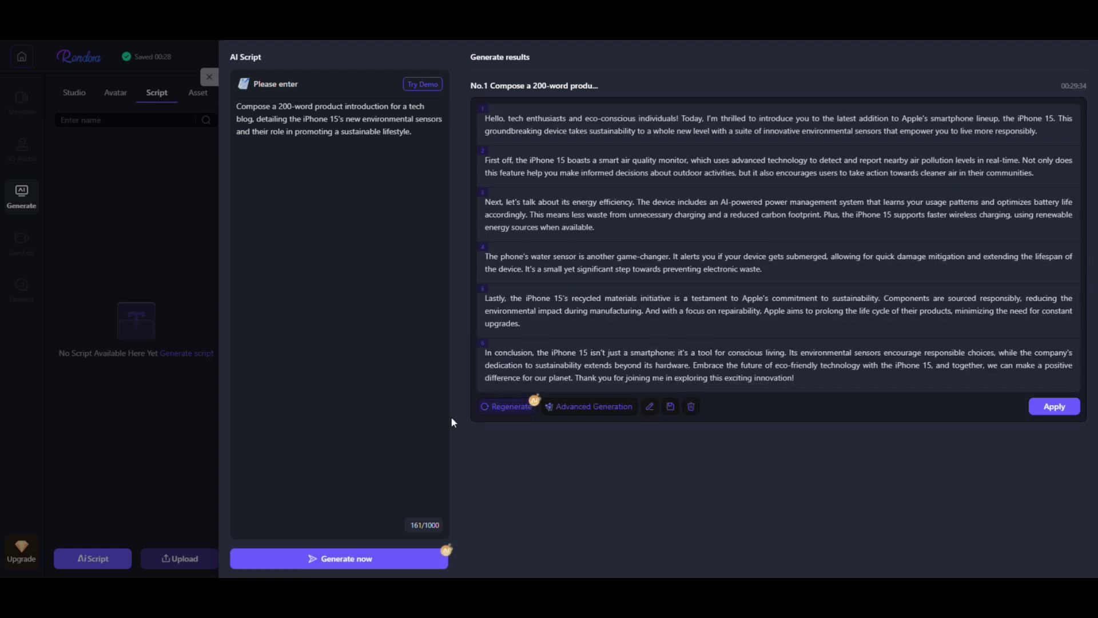
left_click(493, 407)
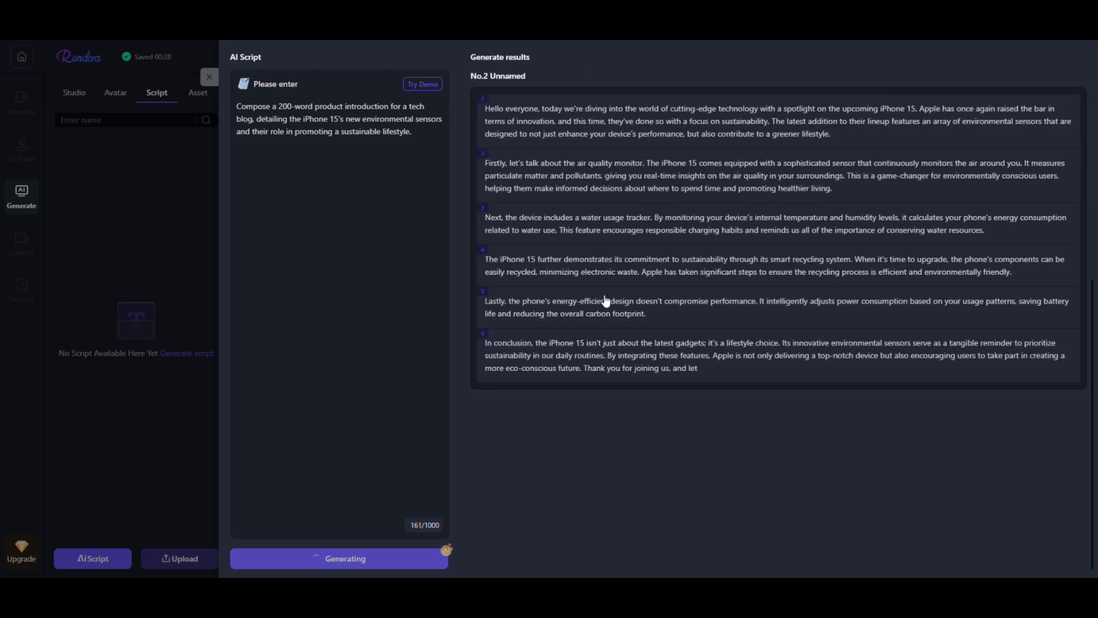
left_click(1069, 402)
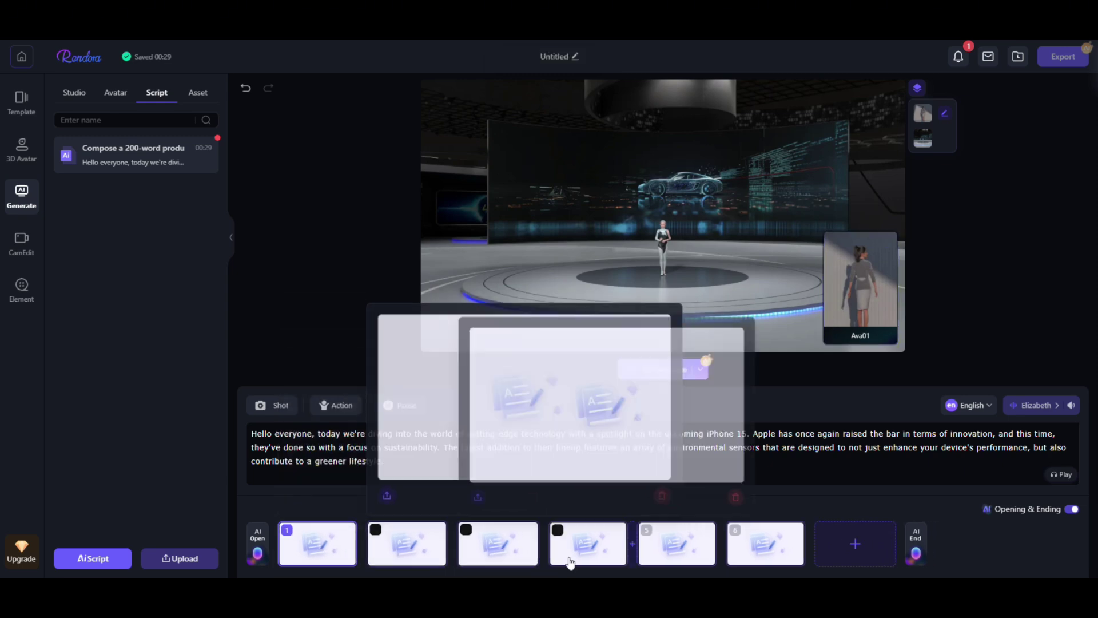
Review the paragraphs of scenes 2, 3 and the closing scene 6
left_click(418, 554)
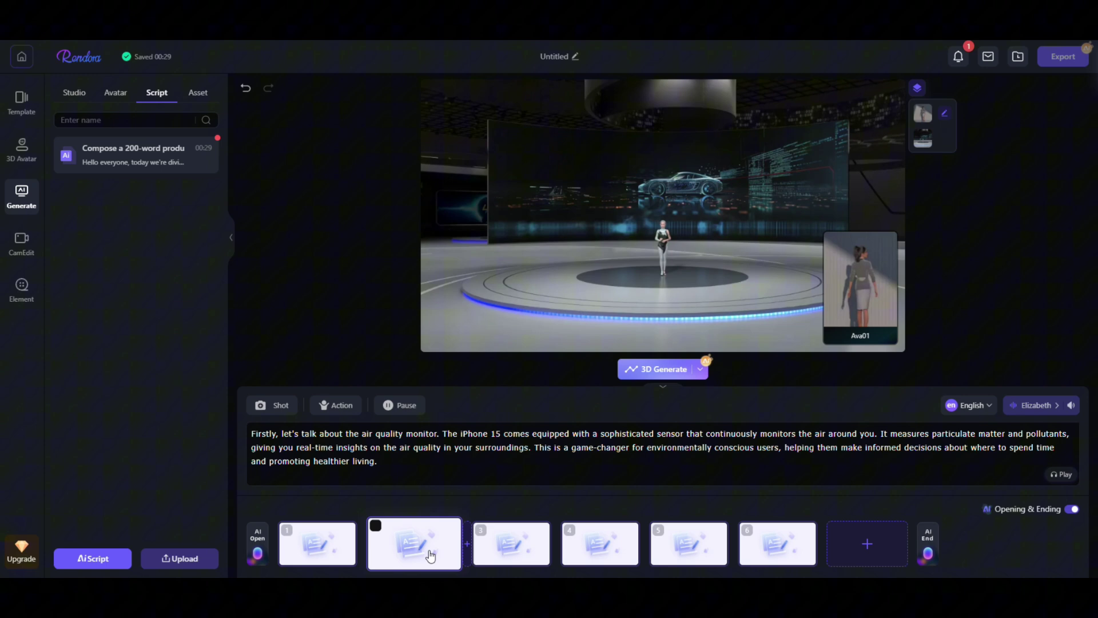
left_click(486, 537)
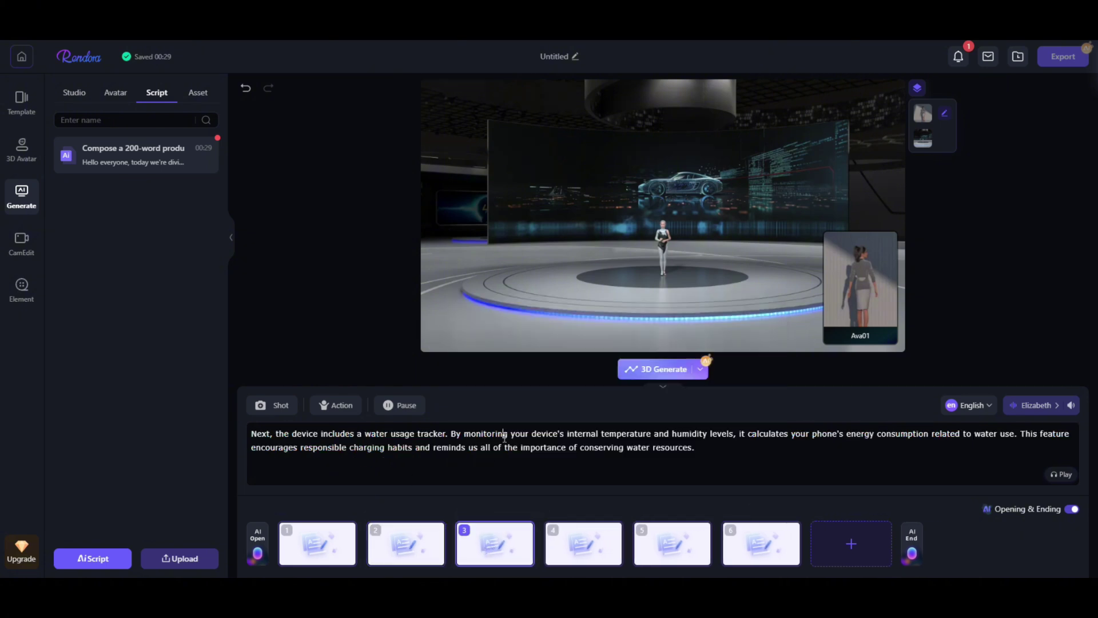
left_click(761, 543)
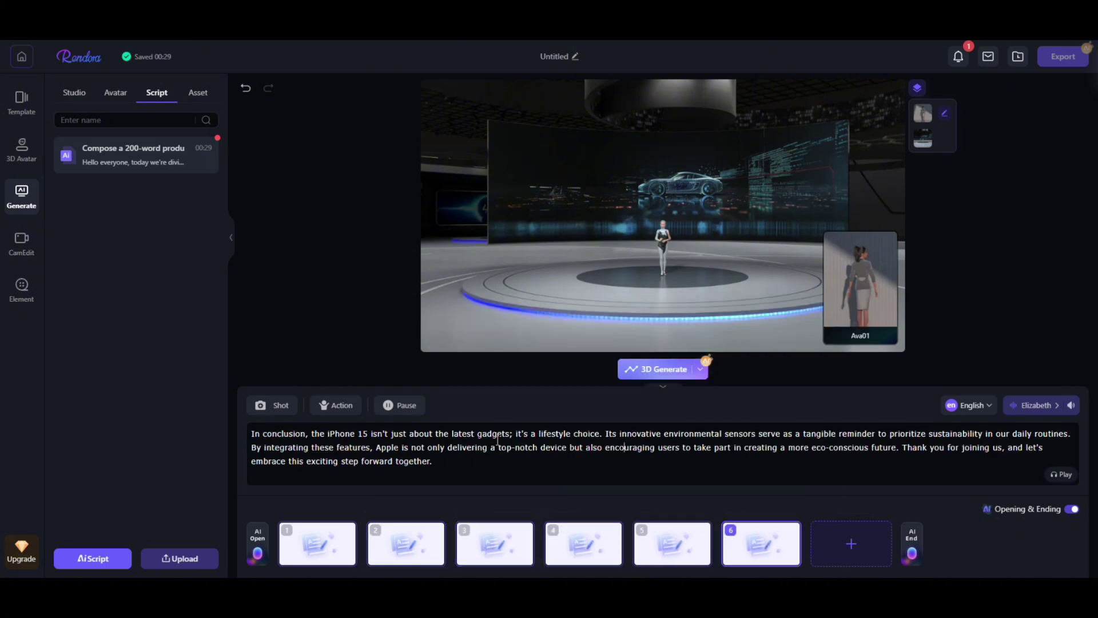
Browse the camera shot and gesture options, including Etiquette, Indicate and Intention categories
left_click(274, 410)
left_click(337, 405)
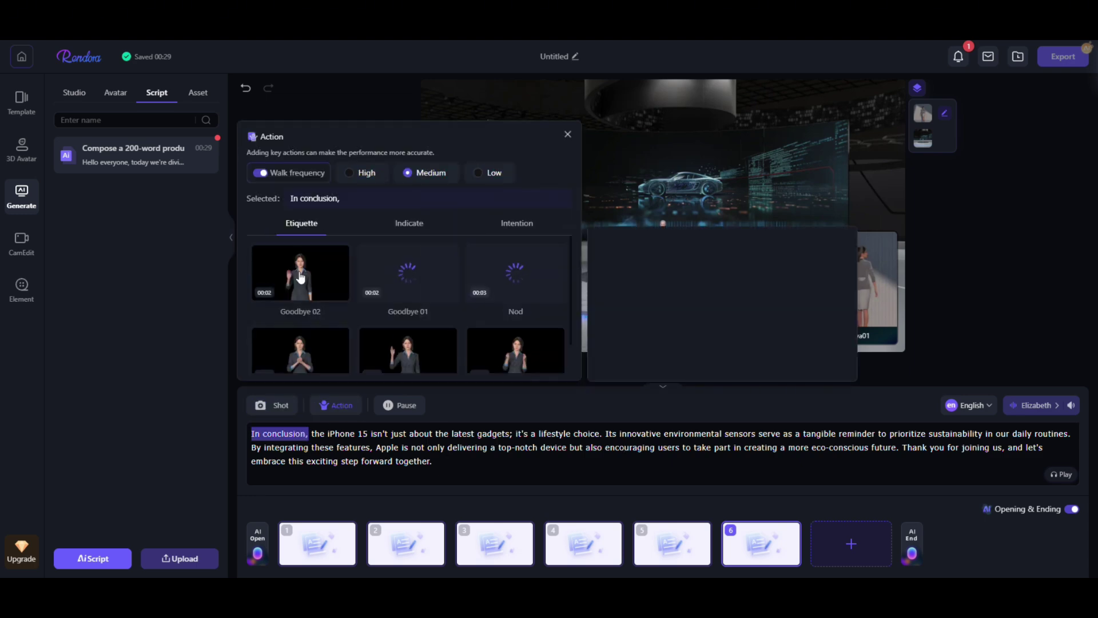
left_click(279, 408)
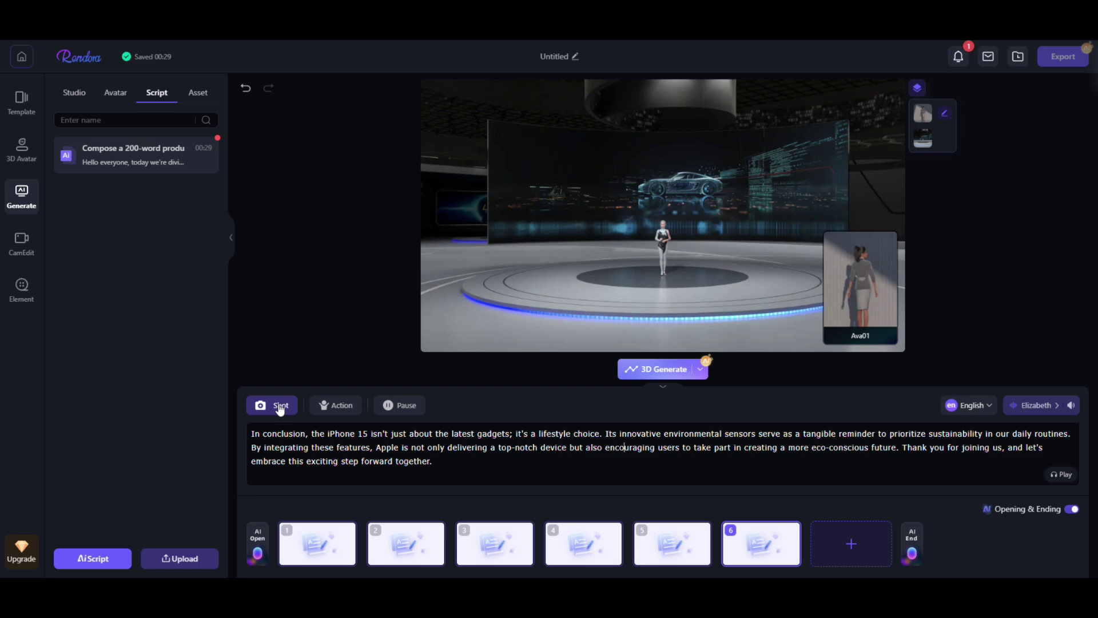
left_click(276, 408)
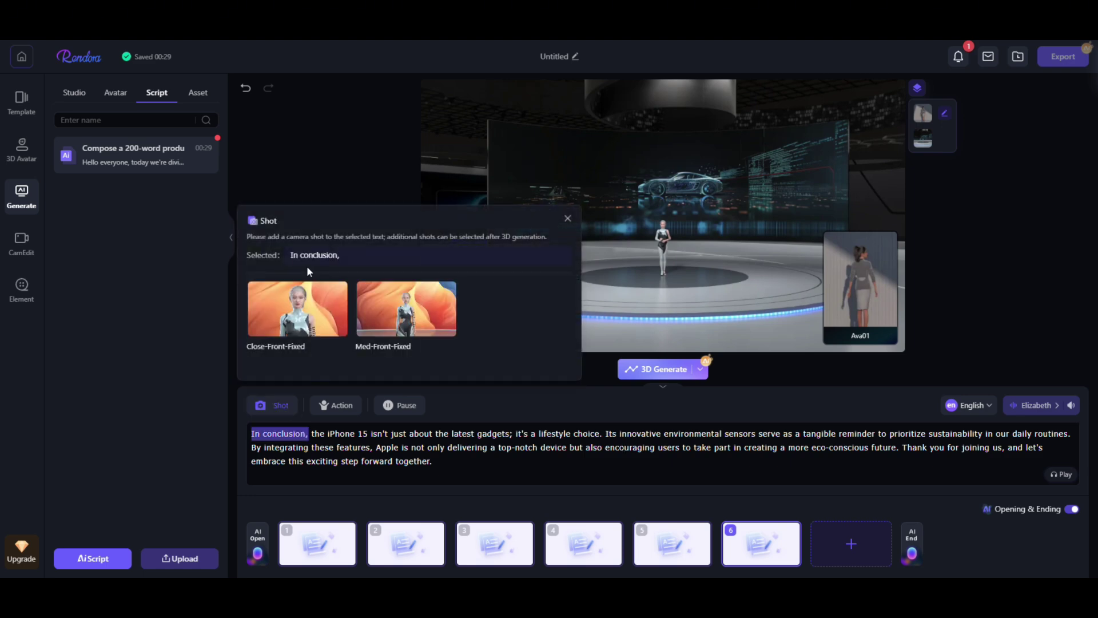
mouse_move(406, 309)
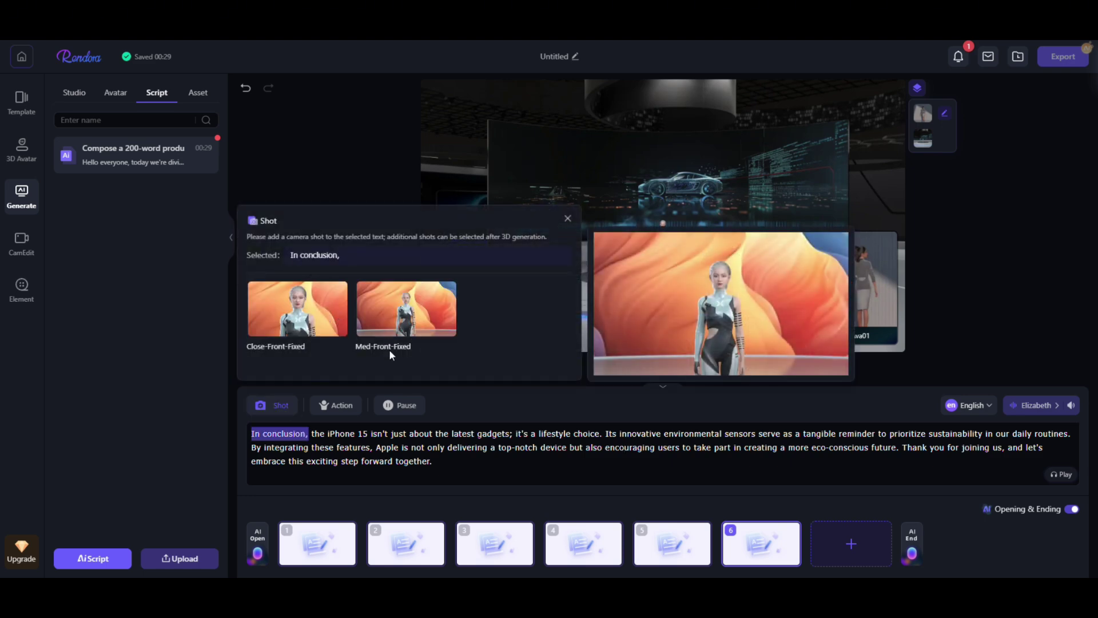
left_click(335, 405)
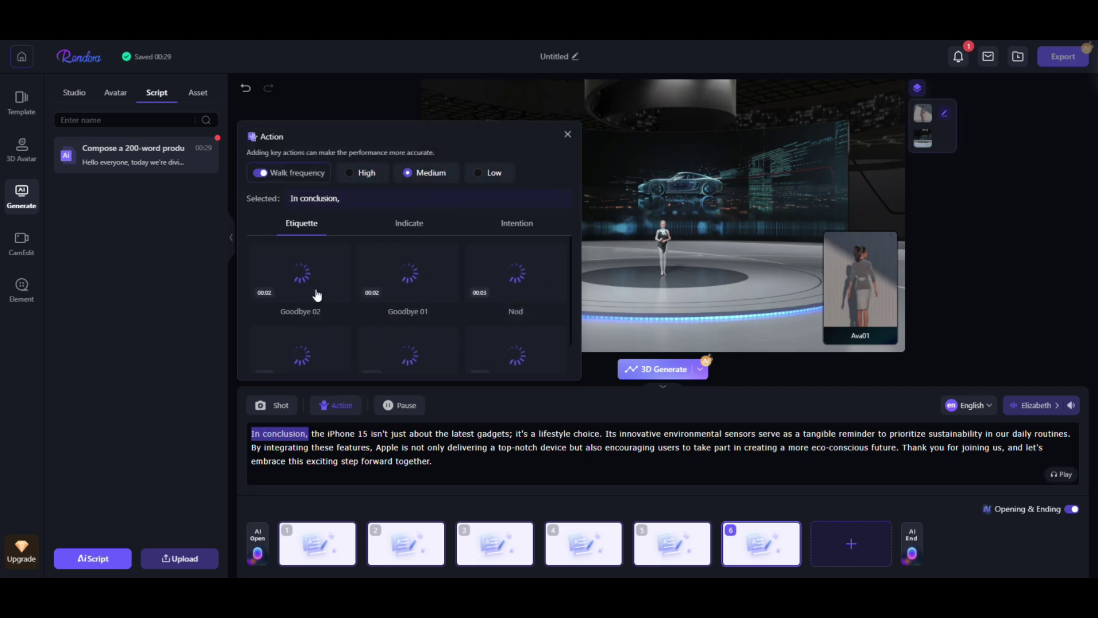
scroll(424, 284, "down", 1)
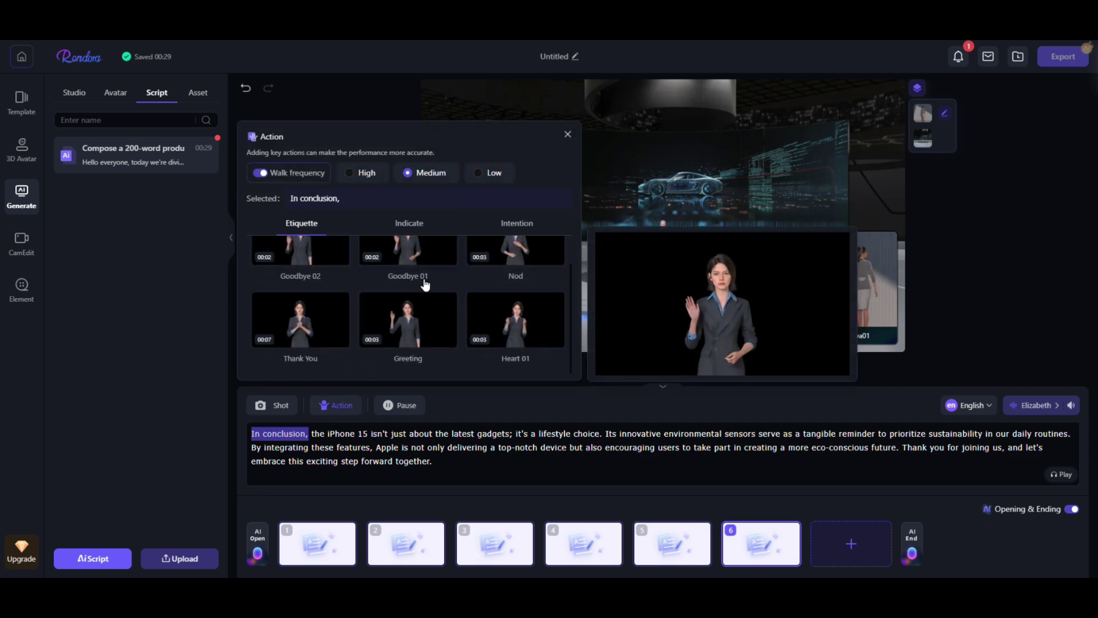
left_click(418, 223)
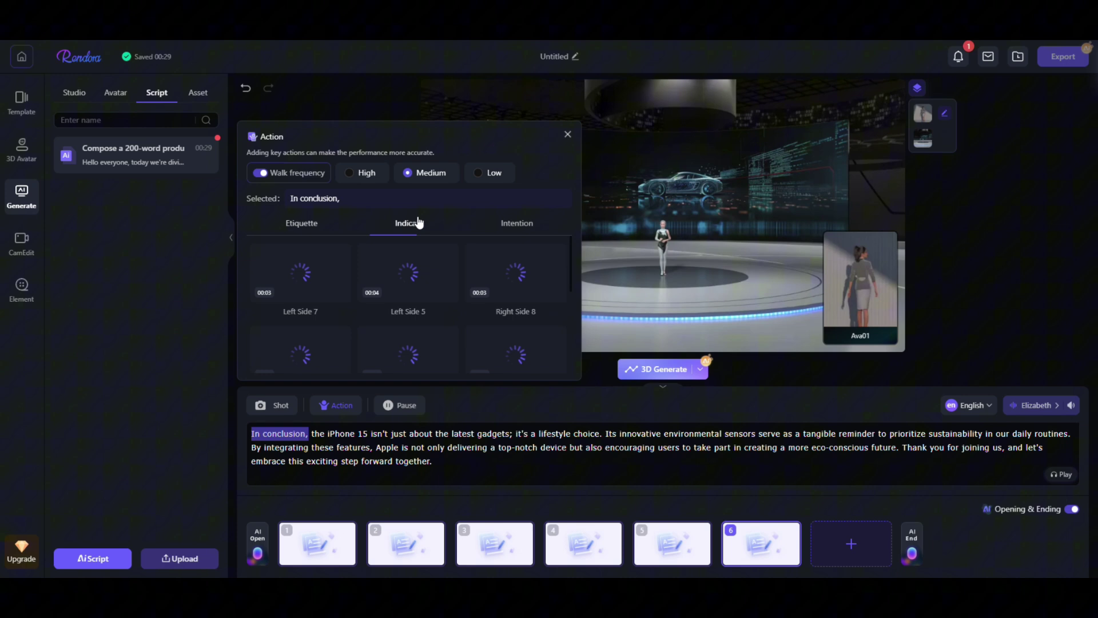
left_click(522, 225)
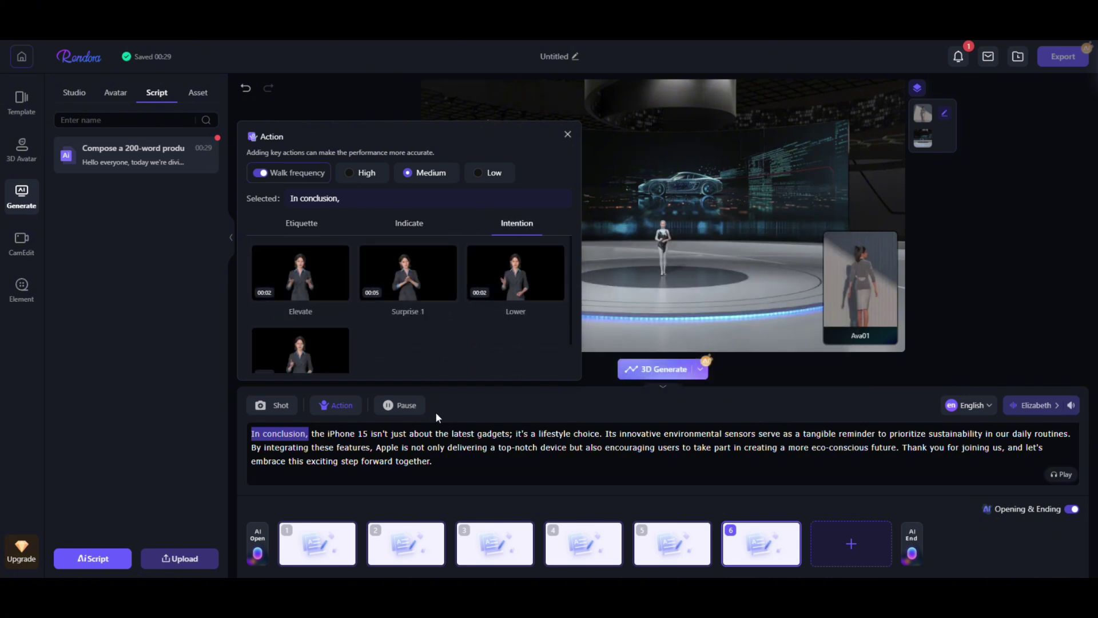
left_click(482, 446)
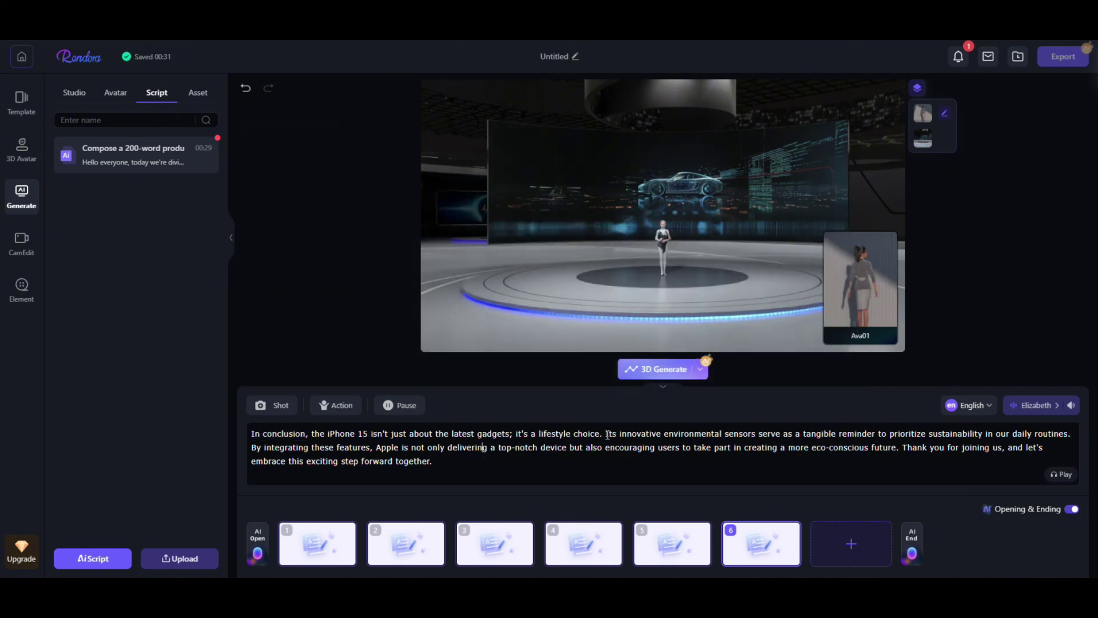
Select scene 1's opening phrase and attach a Greeting wave gesture to it
left_click_drag(250, 434, 340, 435)
left_click_drag(466, 437, 581, 436)
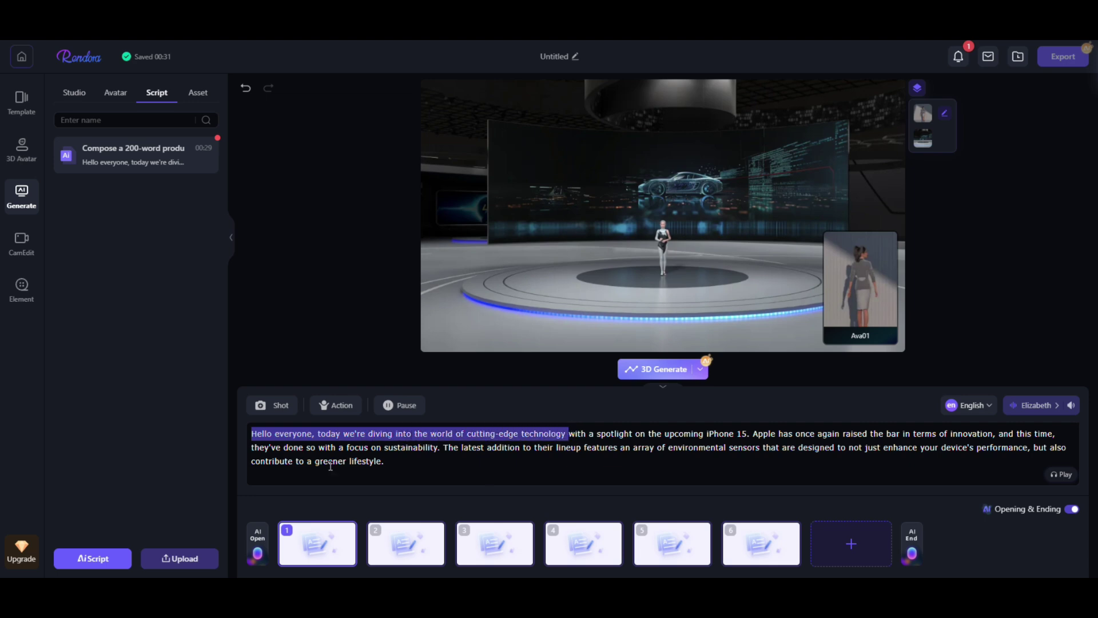
left_click(336, 405)
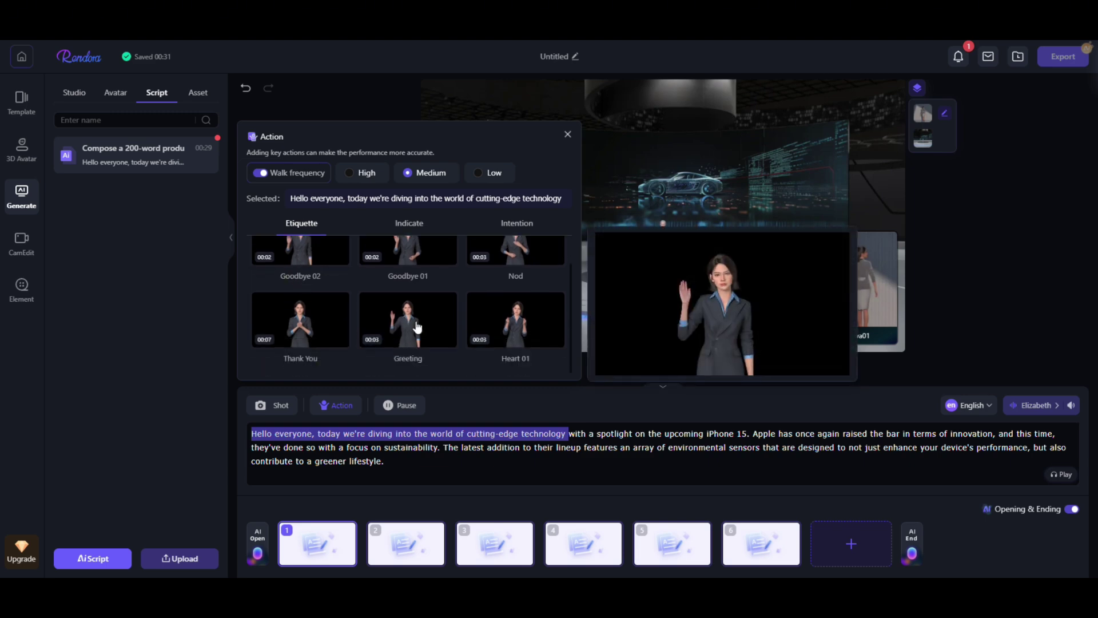
left_click(413, 319)
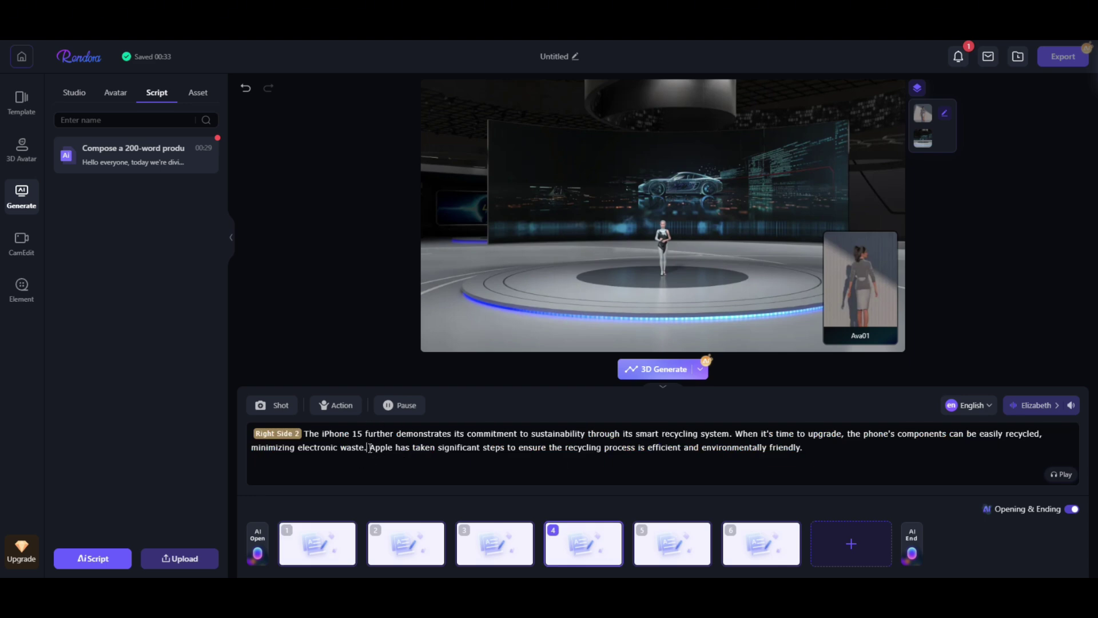
Insert a 0.5s pause after 'waste.' in scene 4's script
left_click(402, 410)
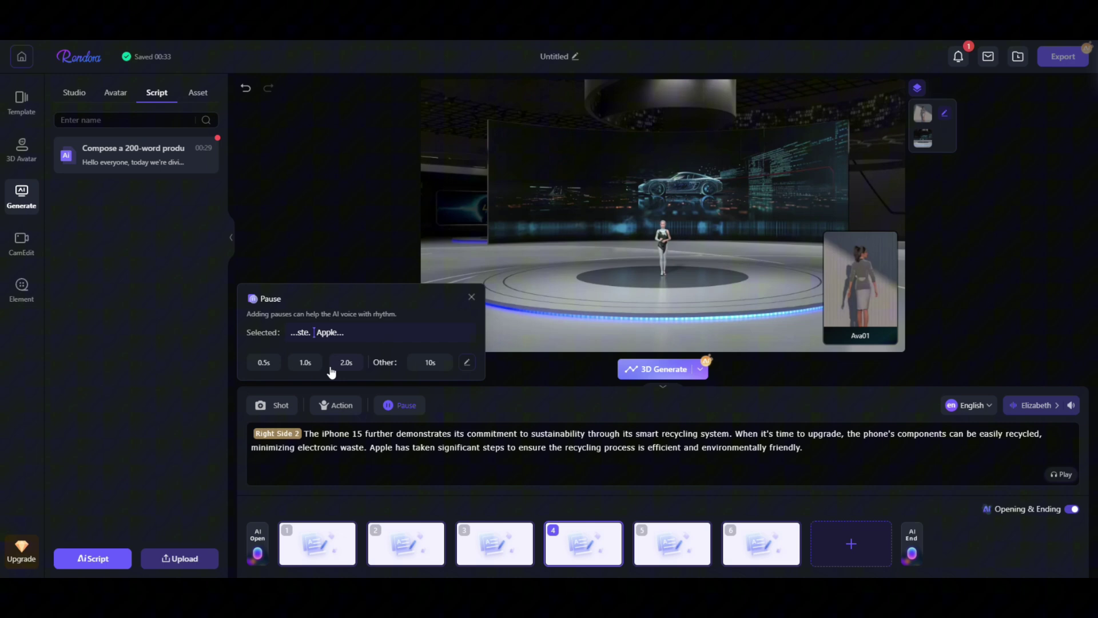
left_click(266, 363)
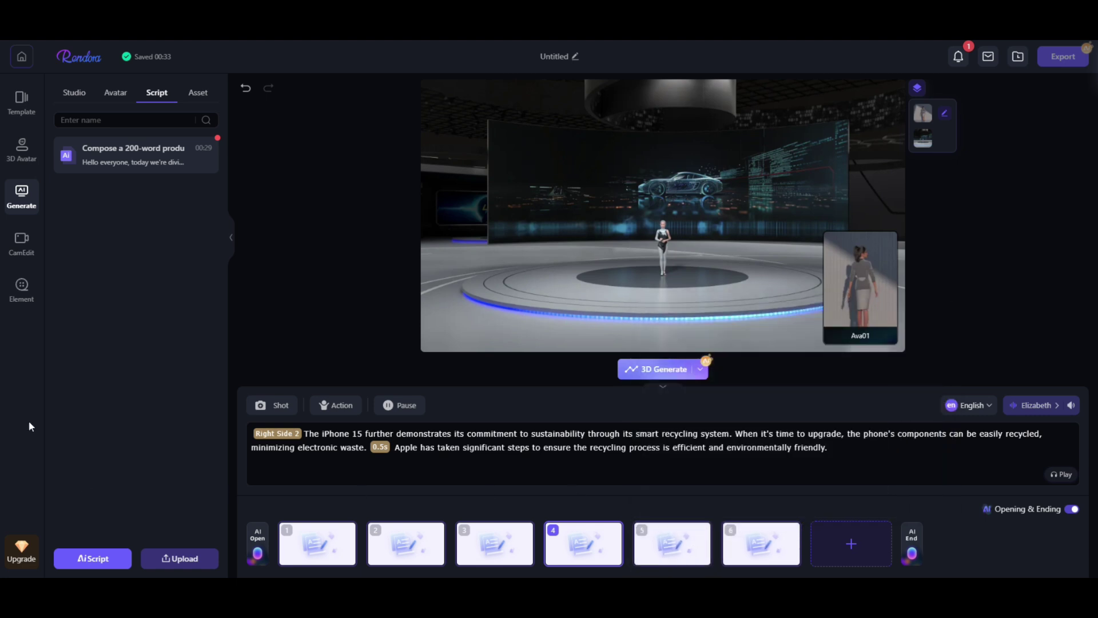
mouse_move(317, 544)
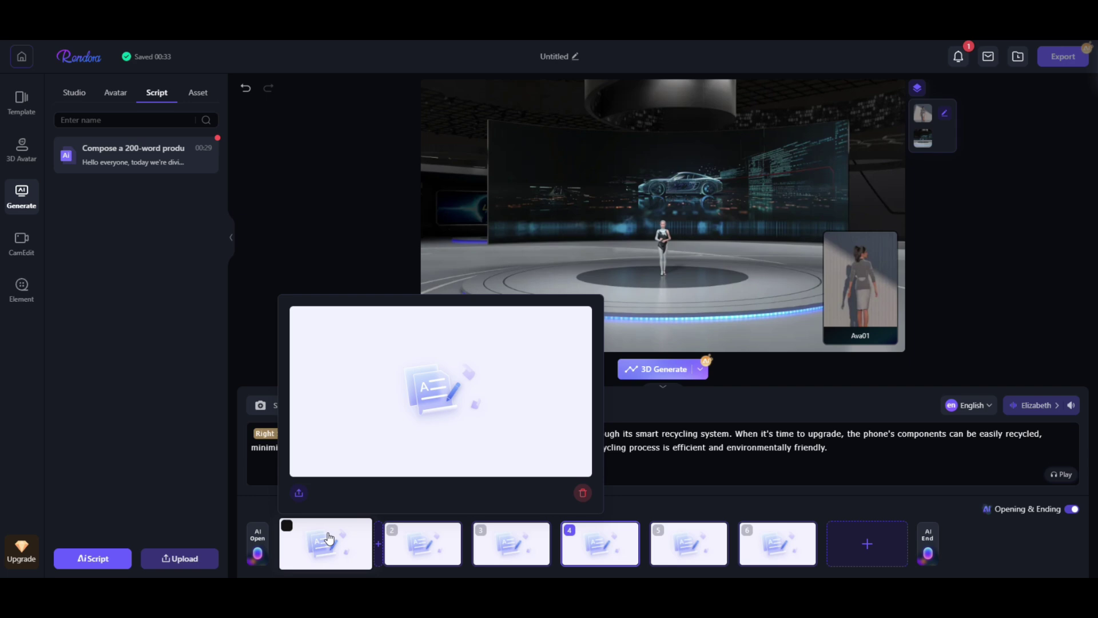
Upload the iPhone 15 slide file into the asset library
left_click(327, 538)
left_click(199, 92)
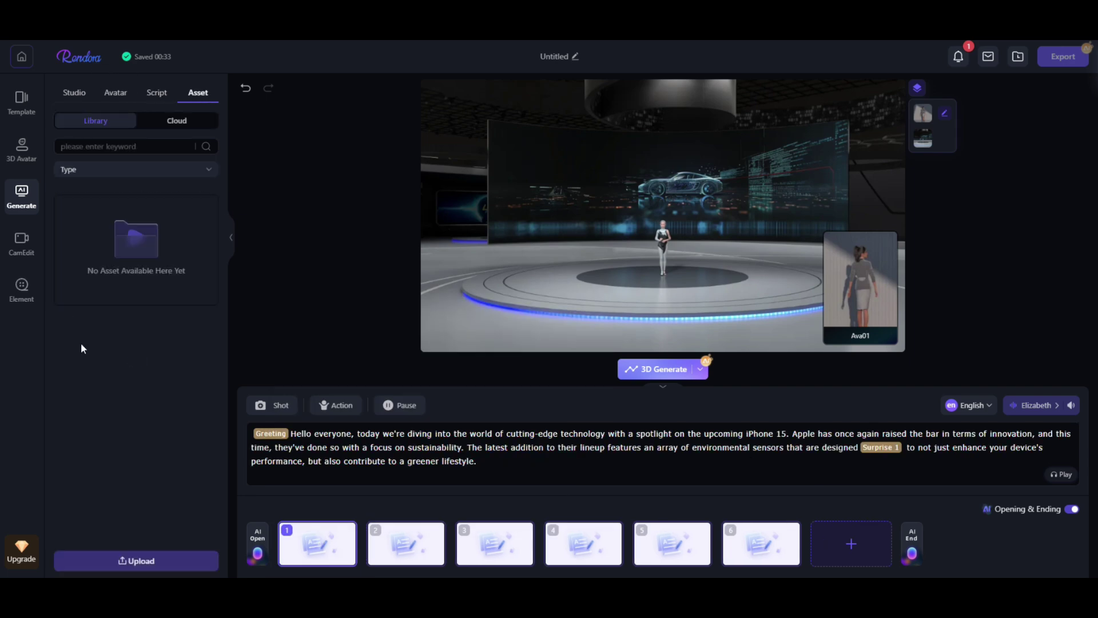
left_click(146, 559)
left_click(52, 142)
double_click(152, 85)
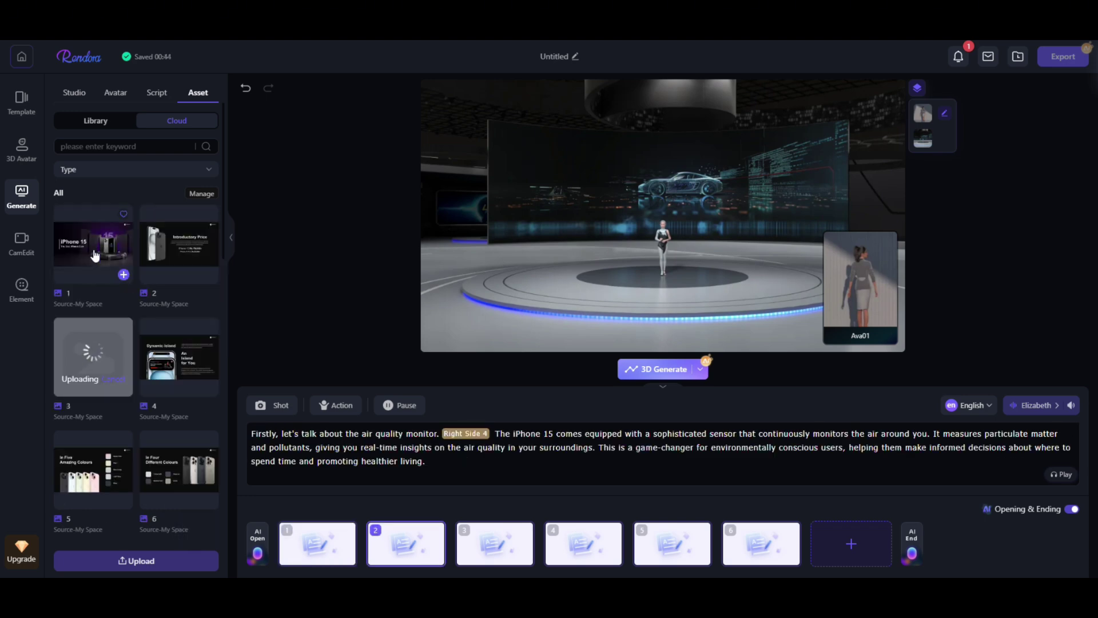
Drag the slide images onto the scenes and delete the Dynamic Island scene
left_click_drag(269, 436, 494, 543)
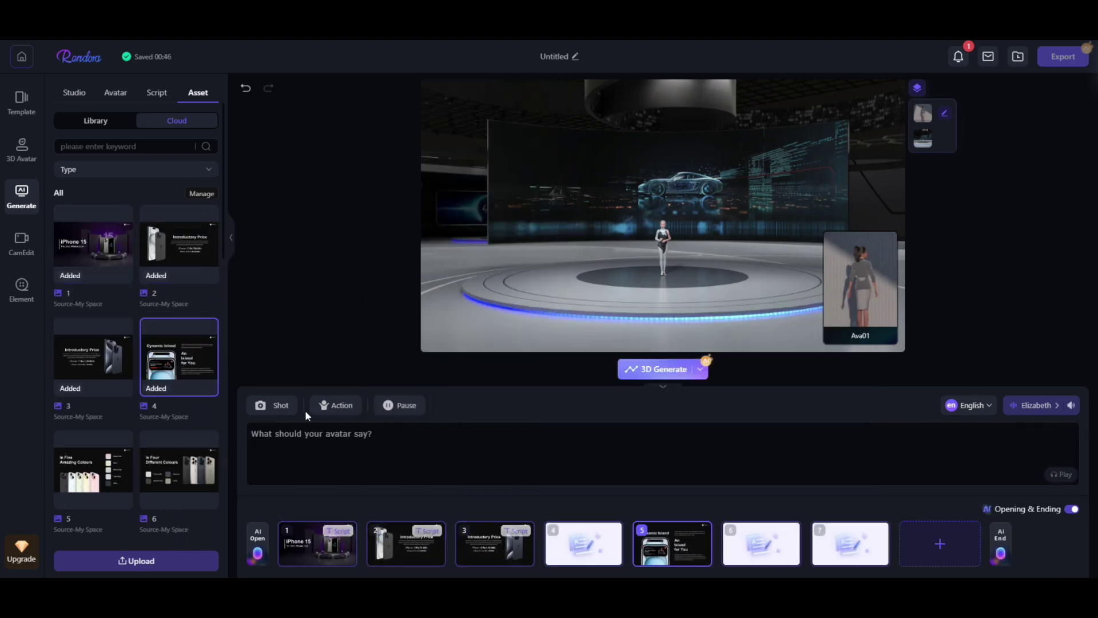
left_click_drag(178, 357, 584, 543)
left_click_drag(93, 471, 527, 535)
mouse_move(178, 470)
left_mouse_down()
mouse_move(675, 512)
mouse_move(760, 543)
left_mouse_up()
scroll(137, 386, "down", 2)
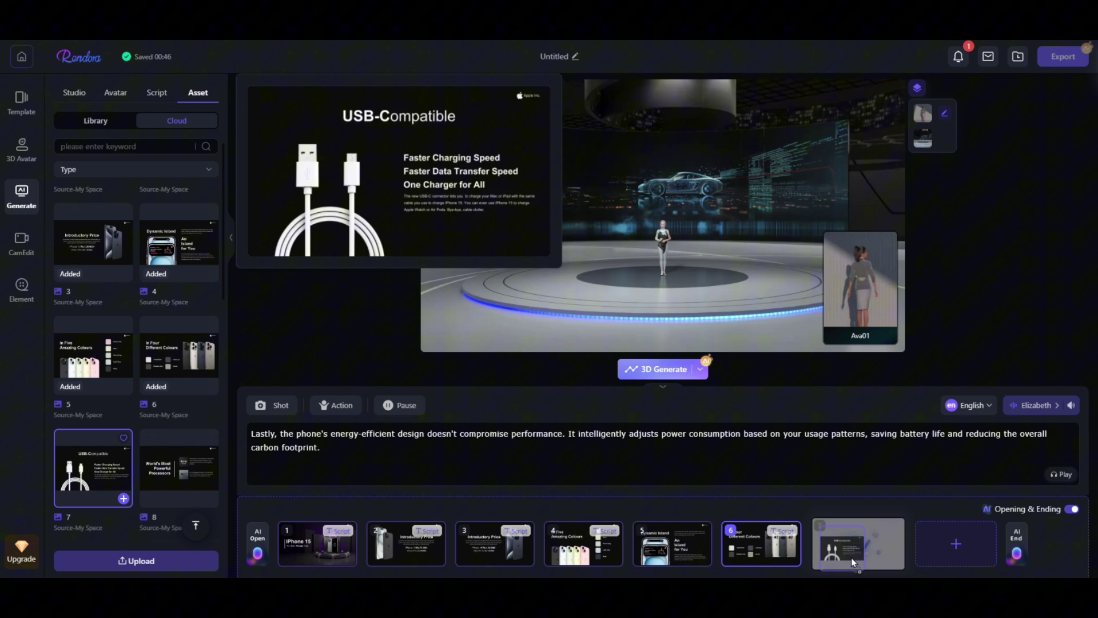
left_click_drag(93, 468, 849, 543)
left_click(937, 495)
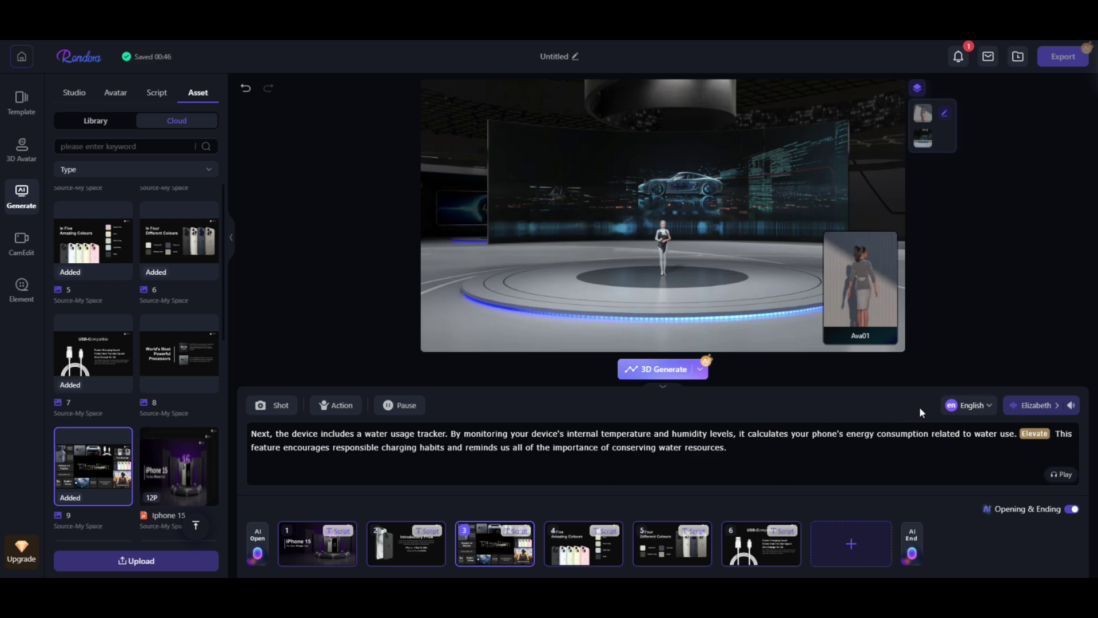
left_click(976, 408)
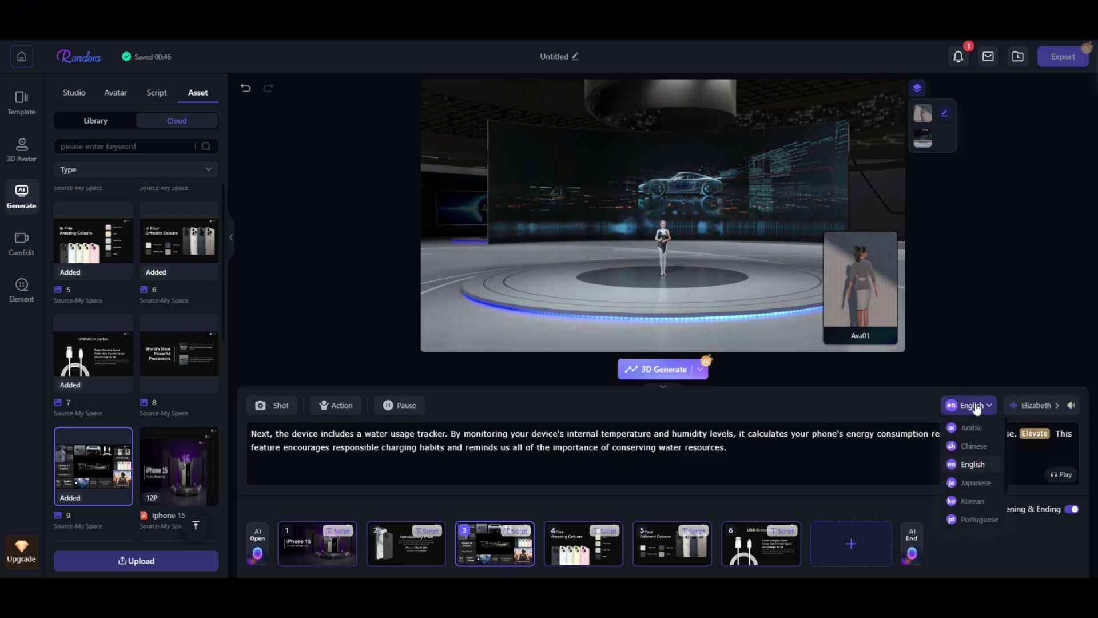
scroll(969, 481, "down", 2)
scroll(972, 510, "up", 1)
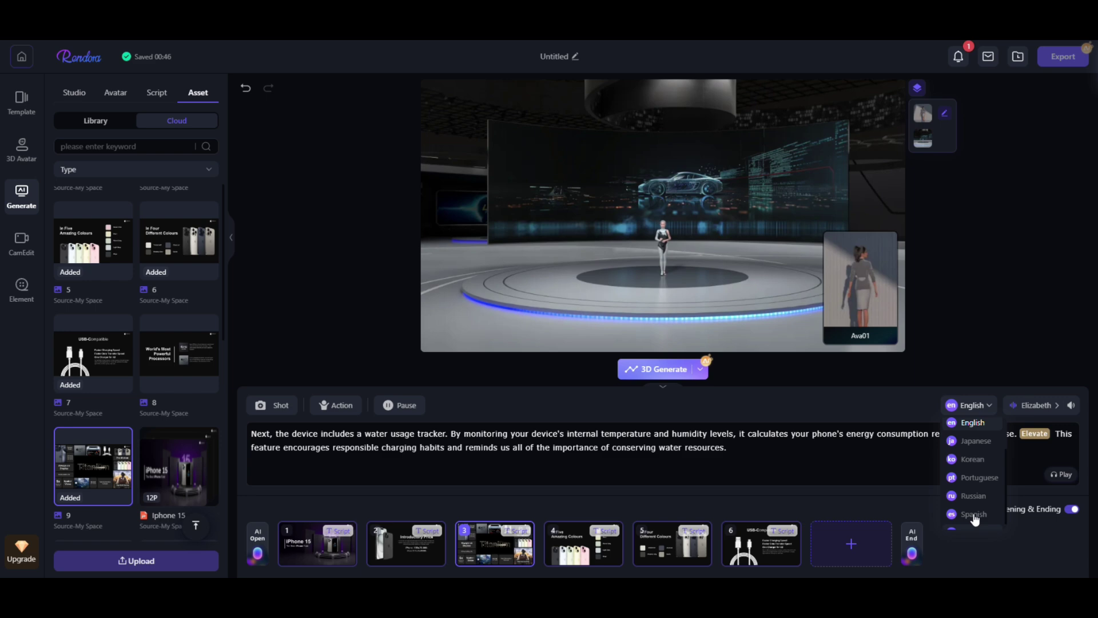
scroll(972, 511, "up", 2)
Keep English and apply Katie as the presenter voice with the Orator style
left_click(970, 464)
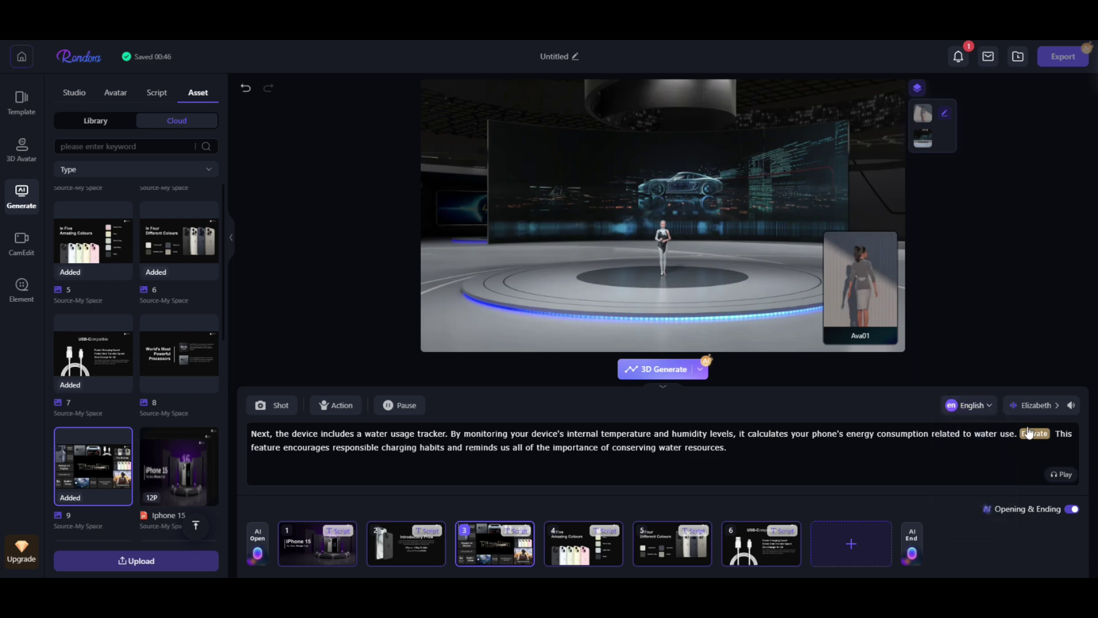
left_click(1036, 404)
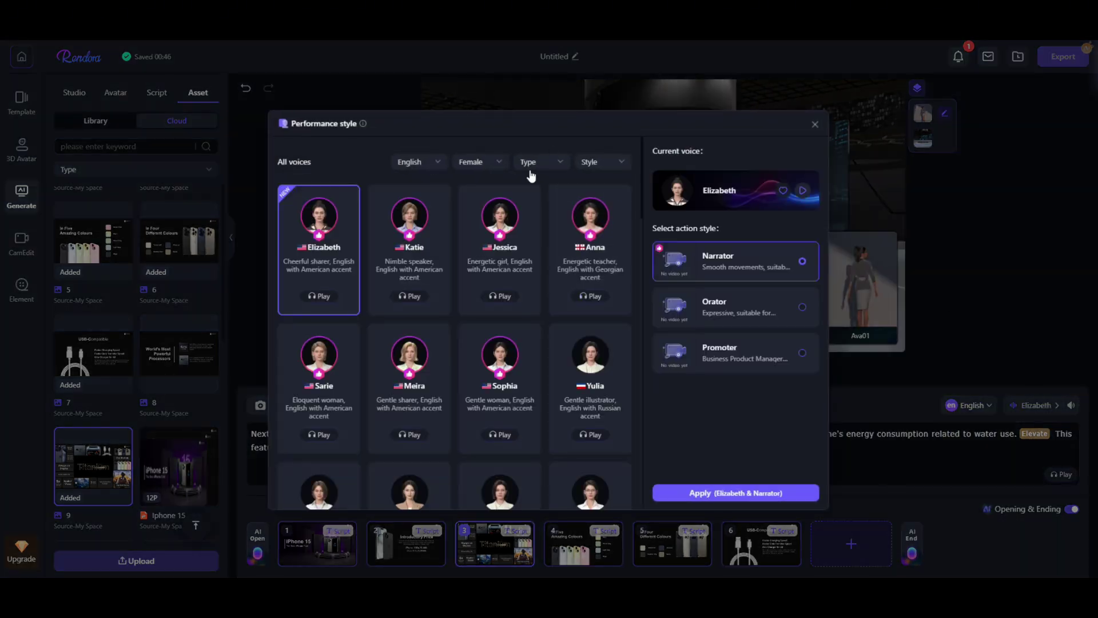
scroll(549, 344, "down", 3)
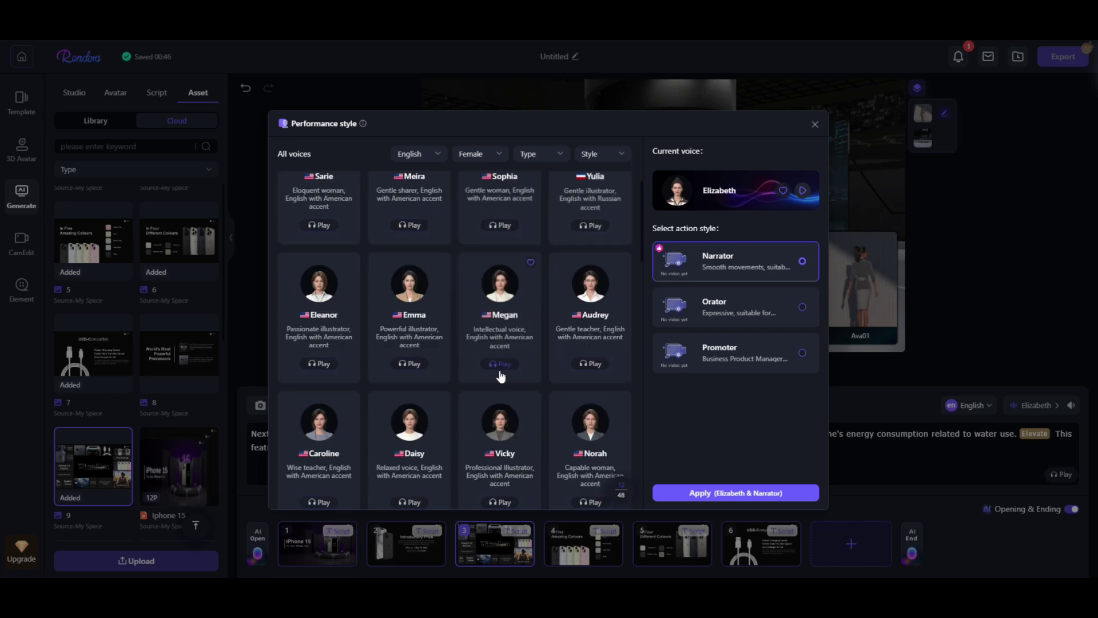
scroll(507, 377, "down", 3)
scroll(514, 395, "down", 3)
scroll(535, 416, "down", 3)
scroll(531, 407, "down", 3)
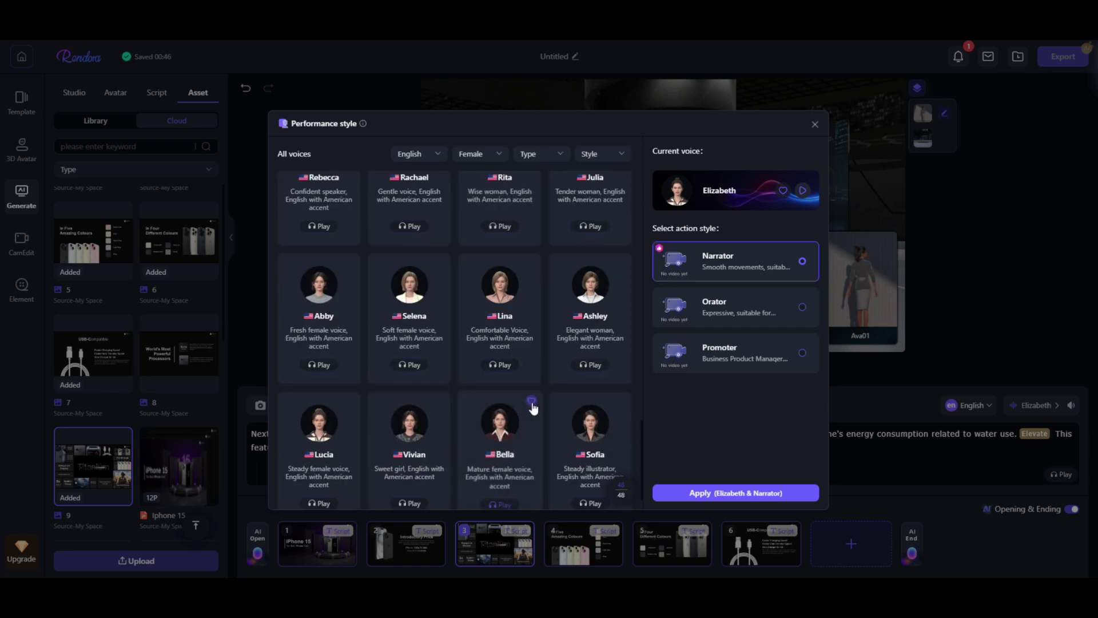
scroll(498, 399, "up", 2)
scroll(497, 412, "up", 1)
left_click(500, 478)
scroll(583, 437, "up", 3)
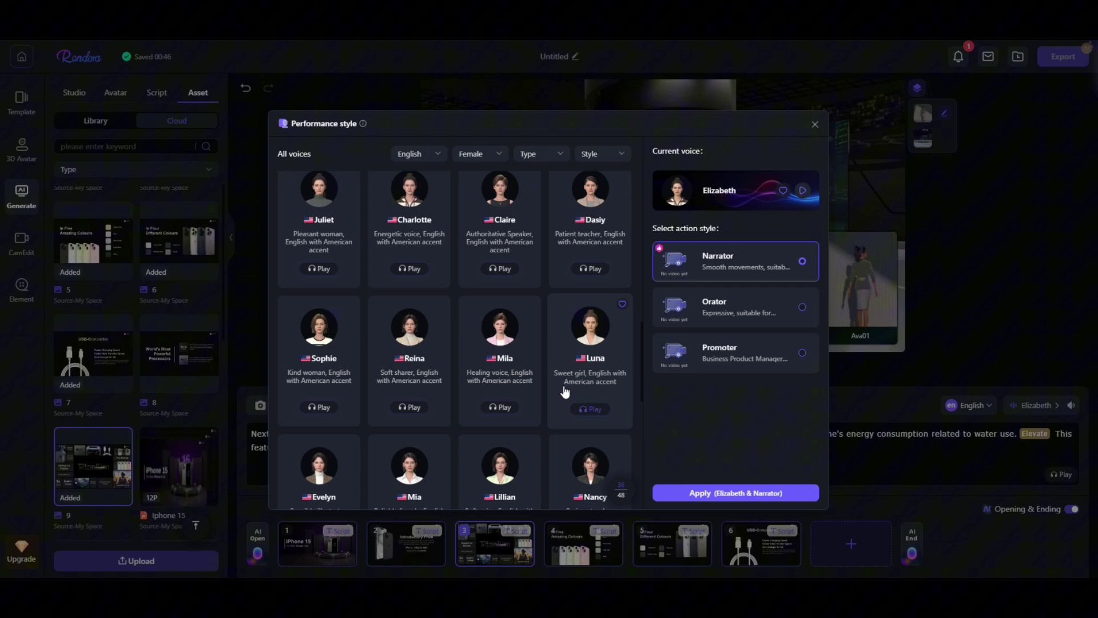
scroll(480, 343, "up", 3)
left_click(410, 300)
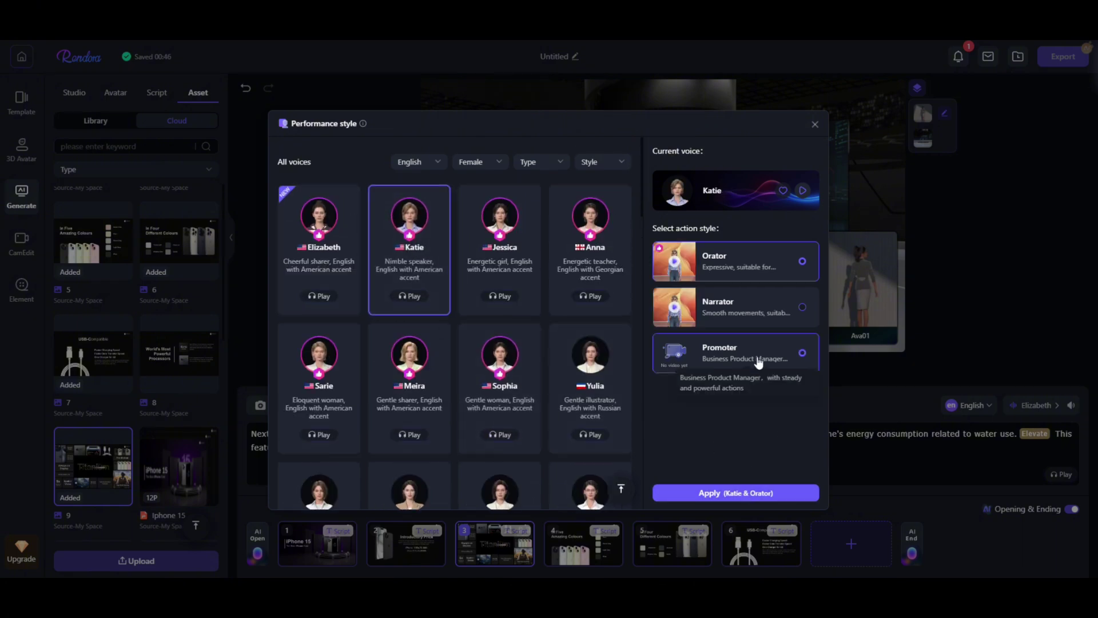
left_click(735, 493)
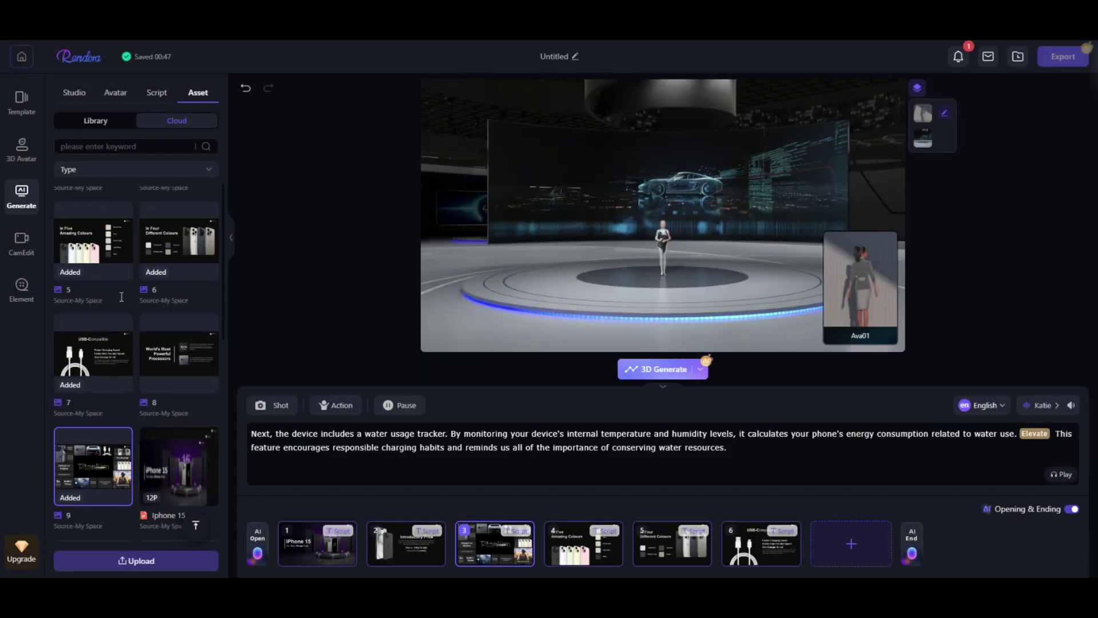
Look at the CamEdit shot presets, then show the Element audio and music library
left_click(21, 245)
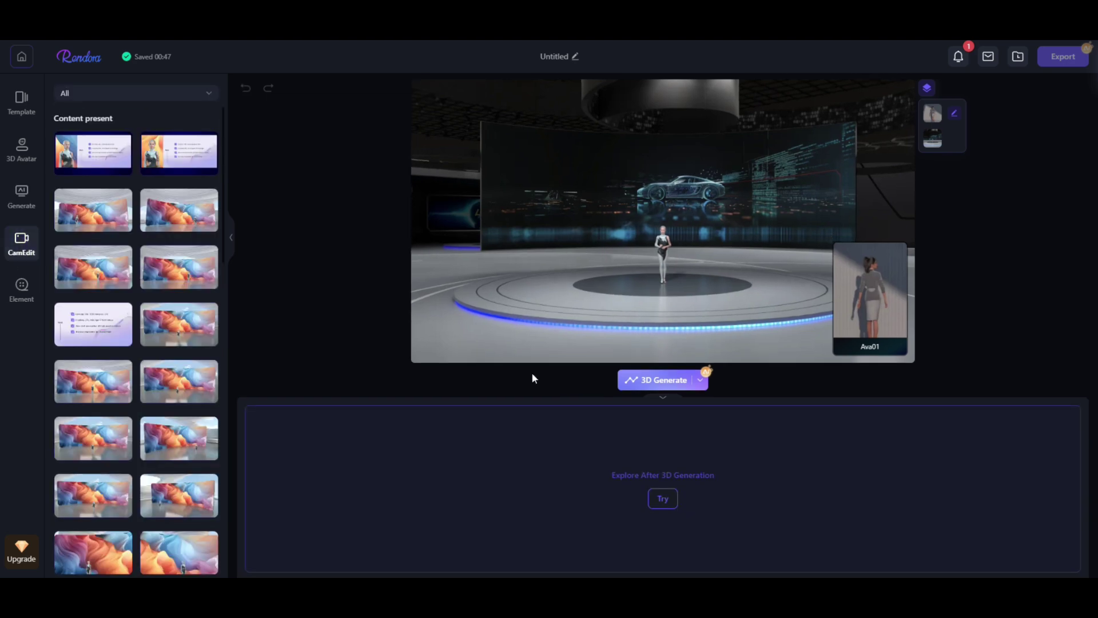
left_click(17, 291)
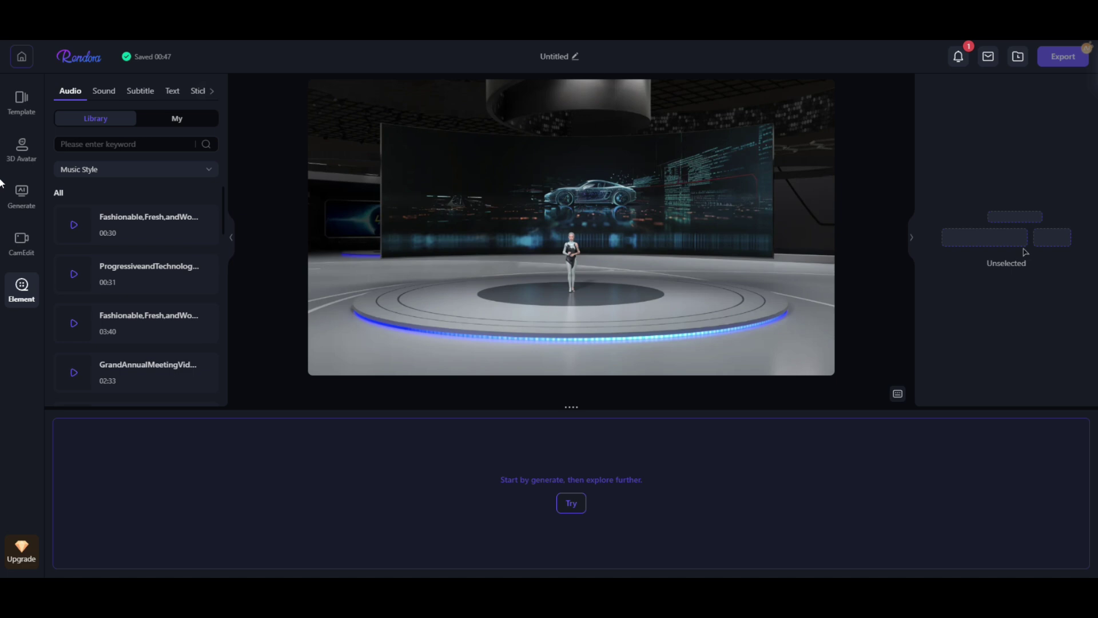
Return to the scene editor and reveal the Continue, CamEdit and Element options
left_click(21, 195)
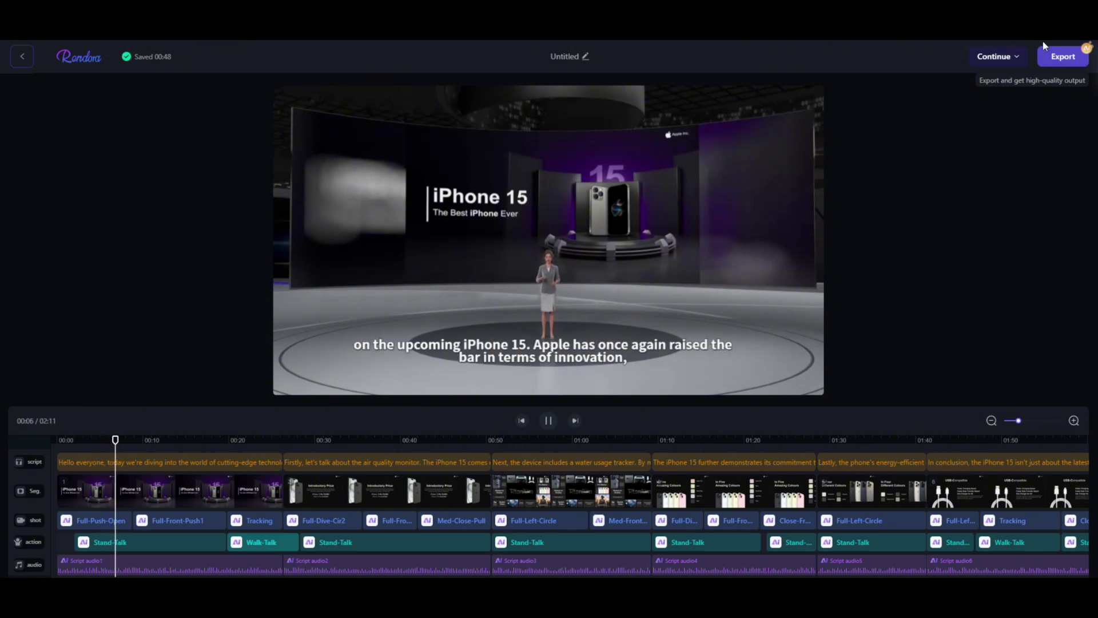
left_click(999, 58)
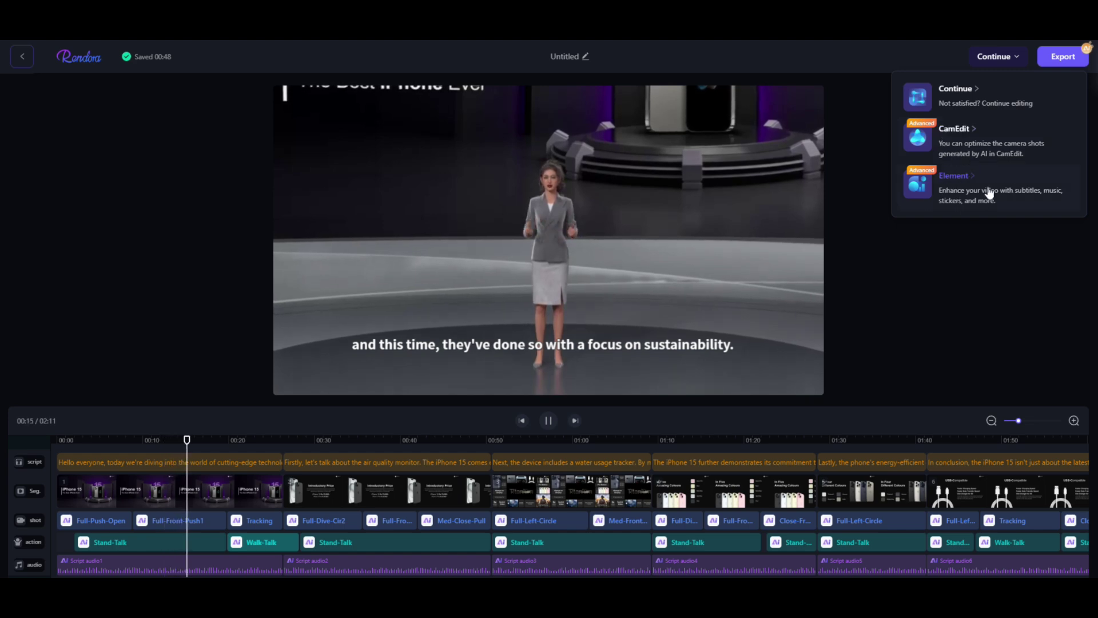
Enter camera shot editing and highlight the last sentences of the scene script
left_click(954, 129)
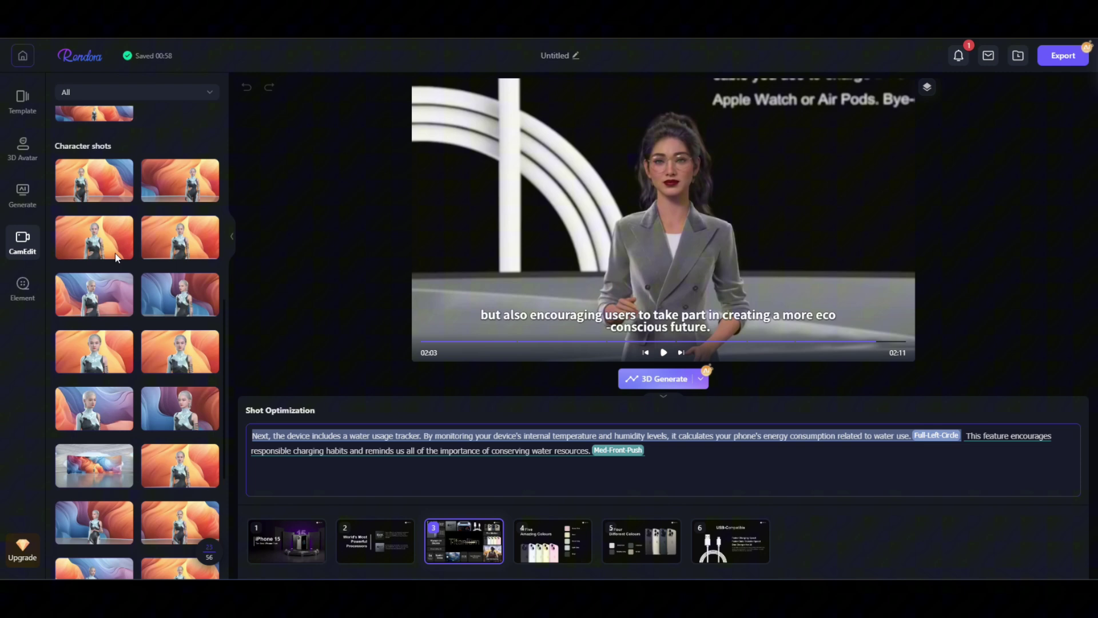
scroll(116, 256, "down", 3)
scroll(104, 476, "up", 5)
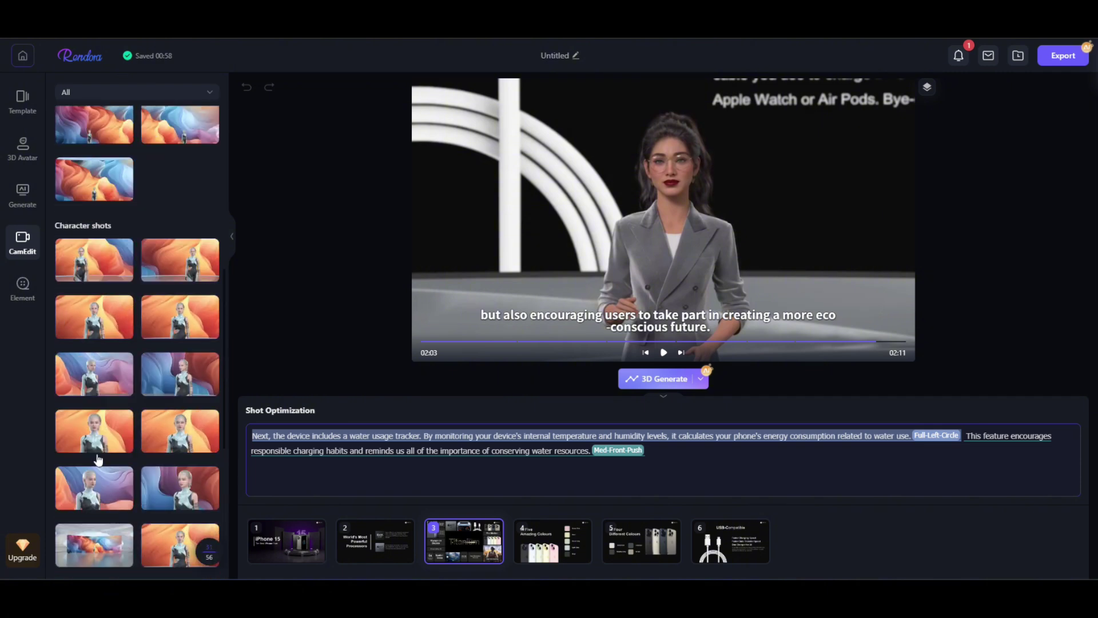
scroll(105, 429, "up", 5)
scroll(211, 388, "up", 5)
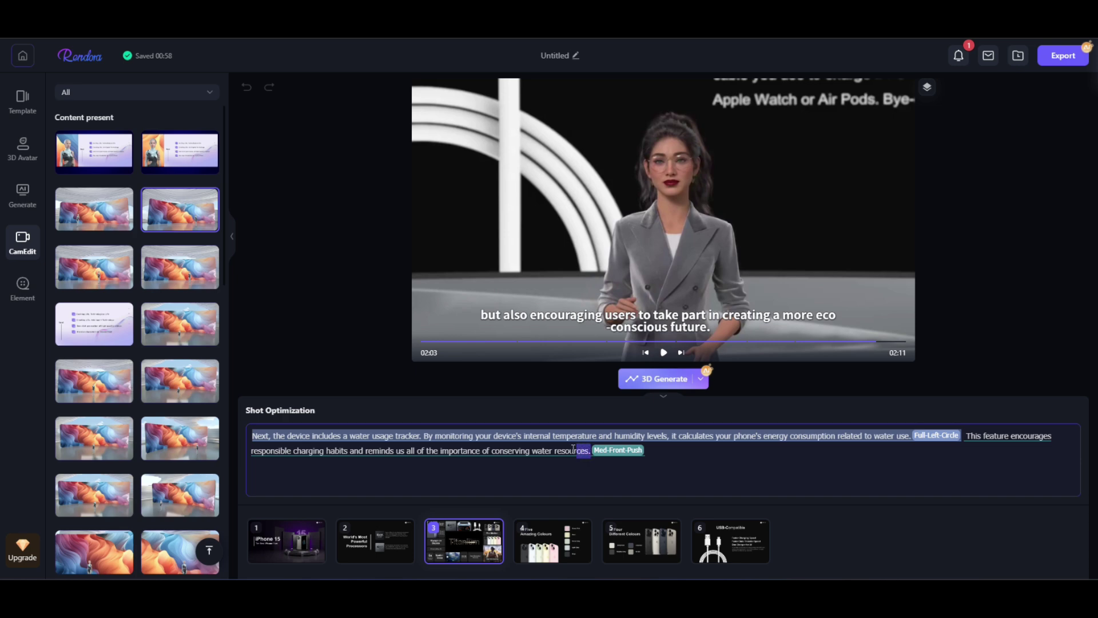
left_click(432, 450)
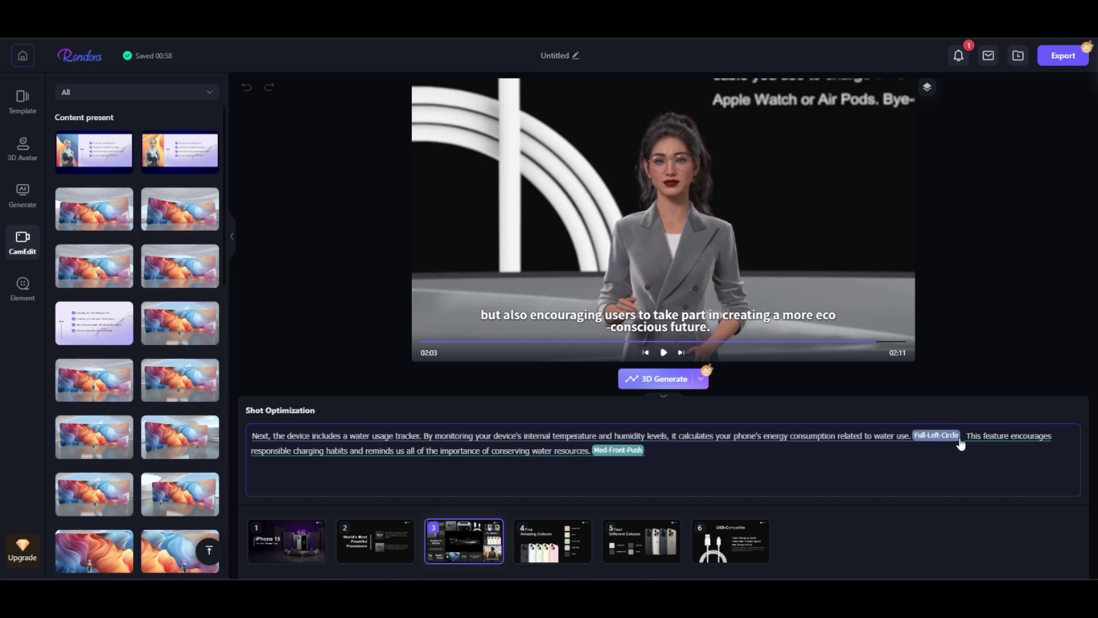
left_click_drag(967, 437, 689, 456)
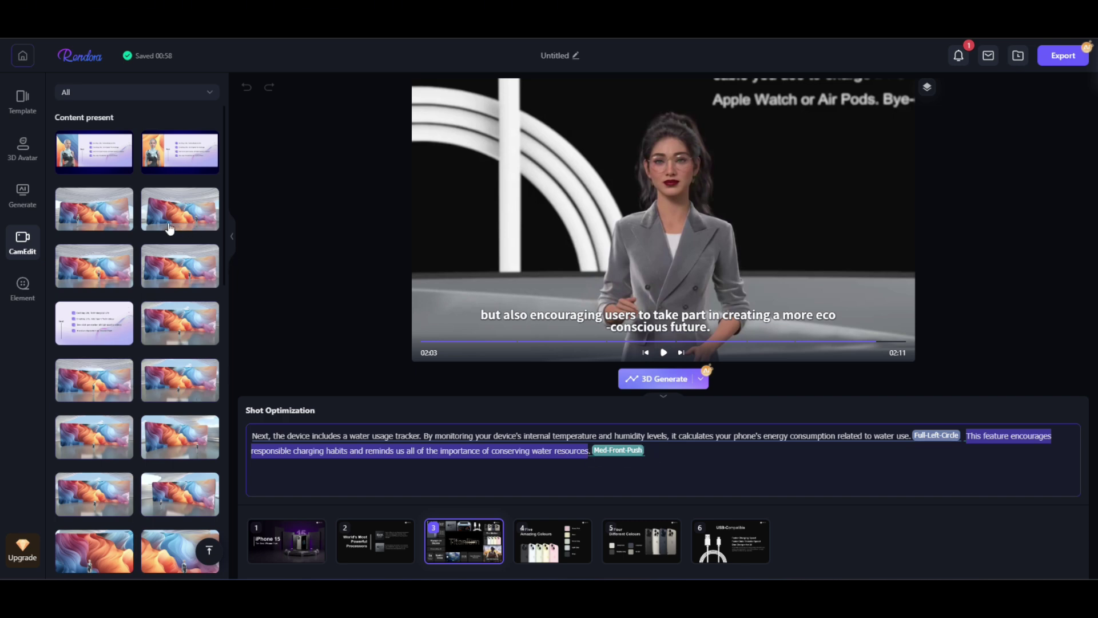
scroll(122, 339, "down", 1)
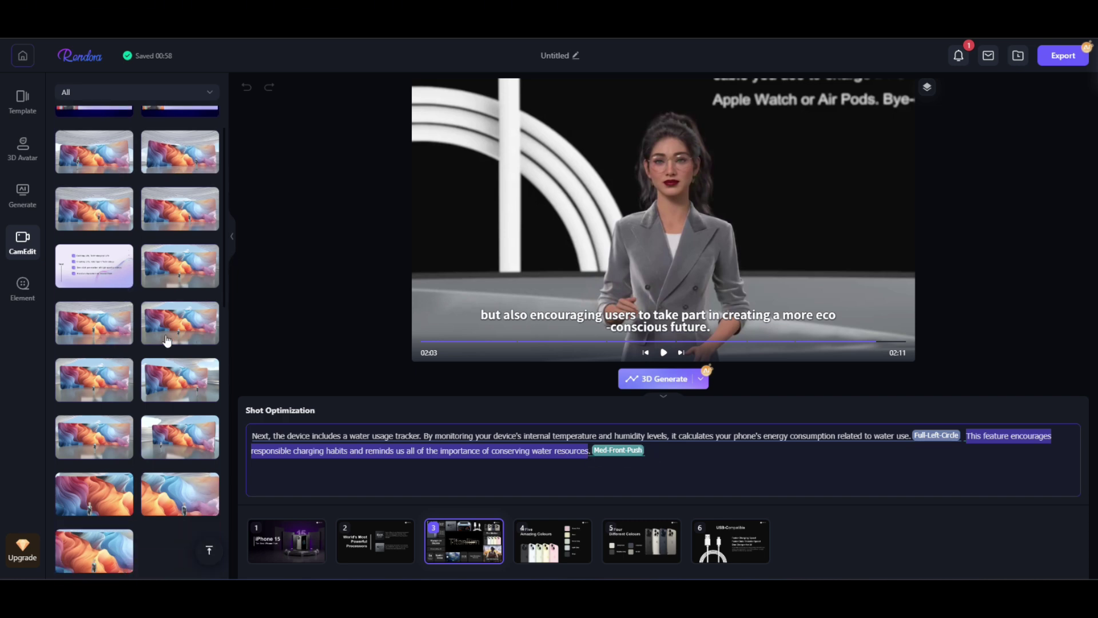
scroll(99, 293, "down", 3)
scroll(211, 292, "down", 3)
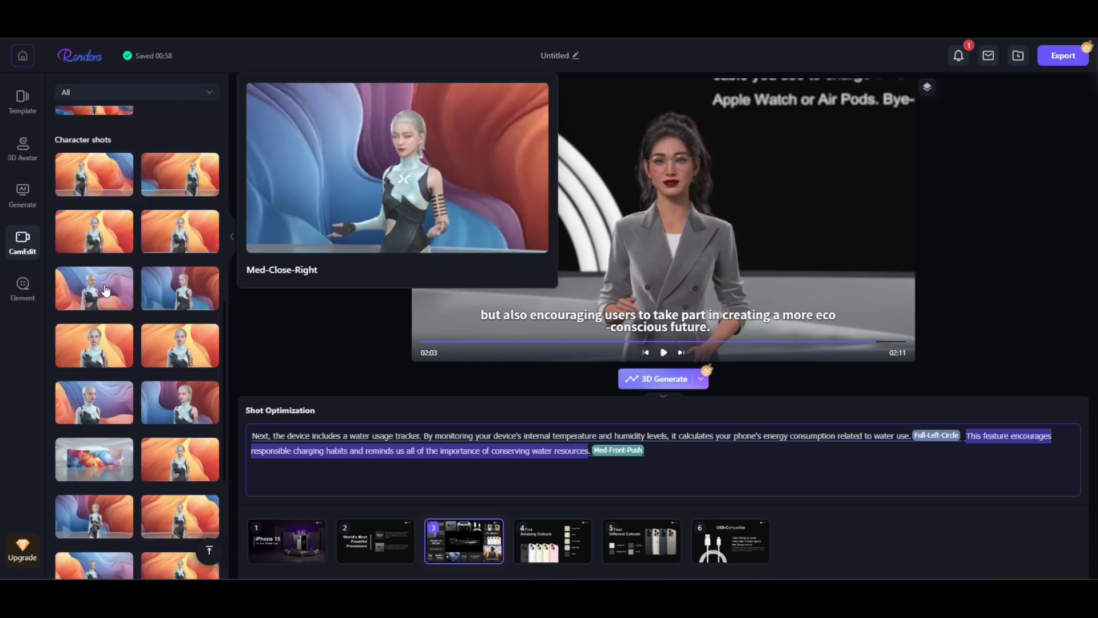
scroll(171, 292, "down", 2)
scroll(95, 341, "down", 1)
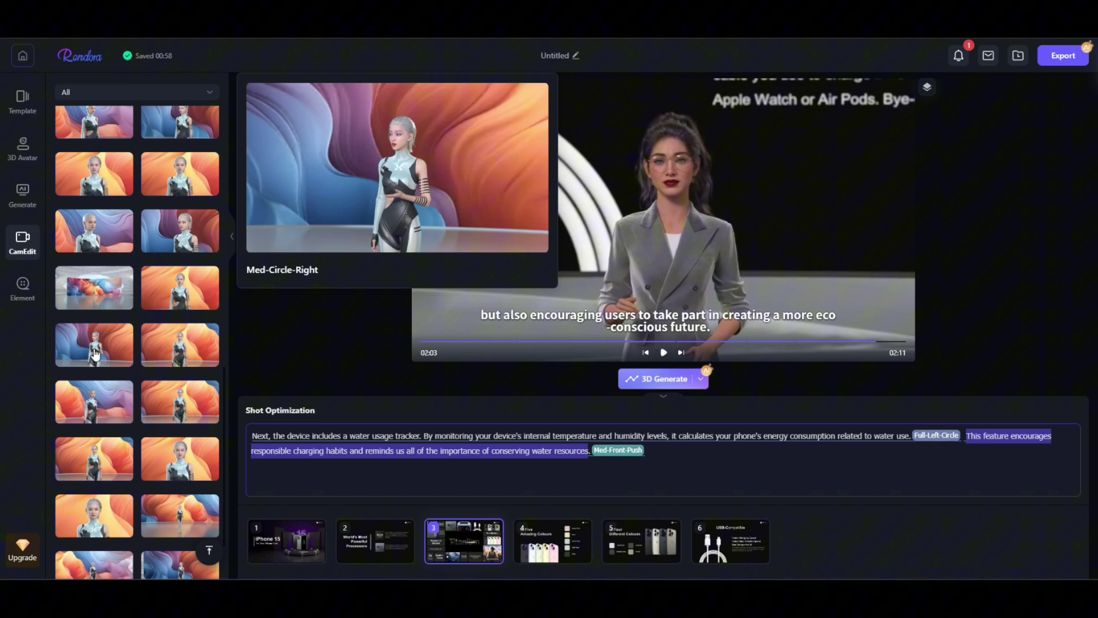
scroll(163, 350, "down", 1)
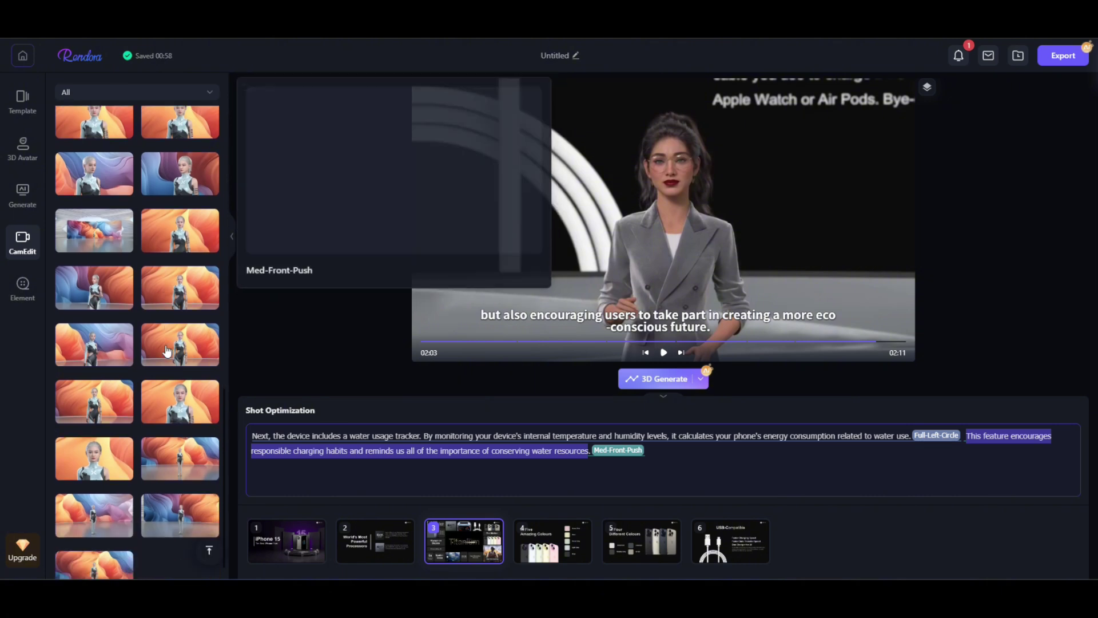
Replace the scene's Full-Dive-Cir2 shot with Full-Dive-Right, then move to scene 3
left_click(285, 541)
mouse_move(375, 541)
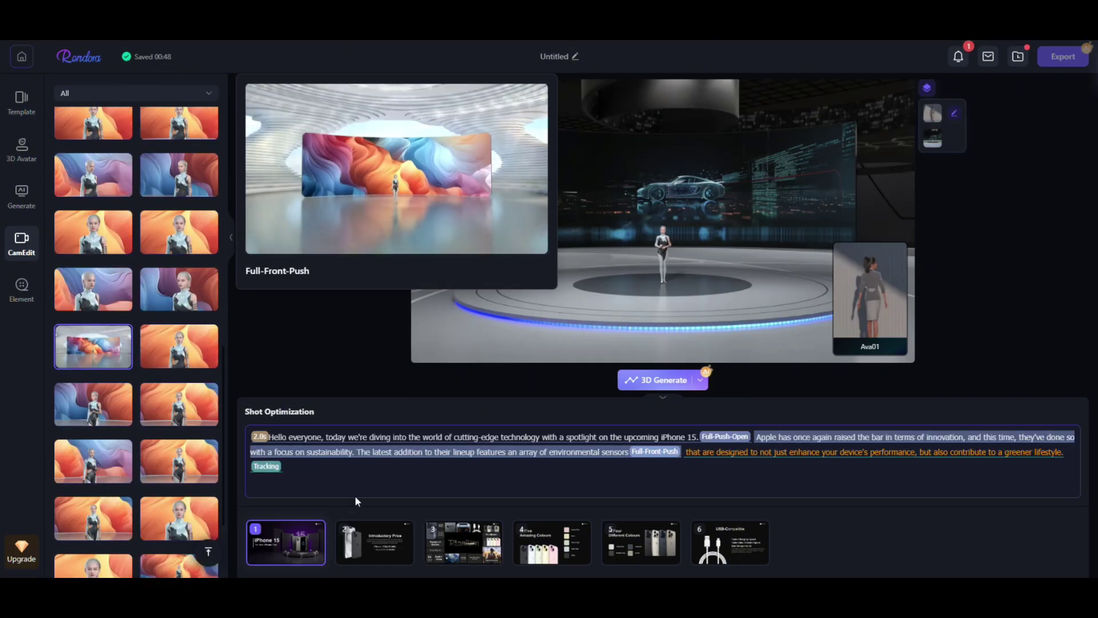
scroll(163, 389, "up", 5)
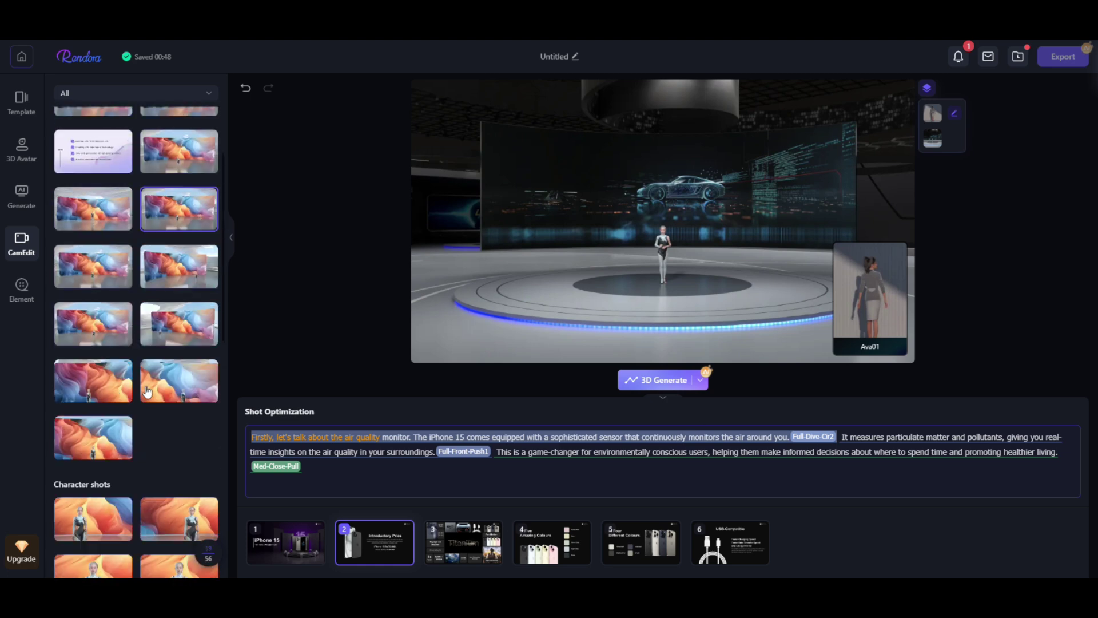
left_click(180, 338)
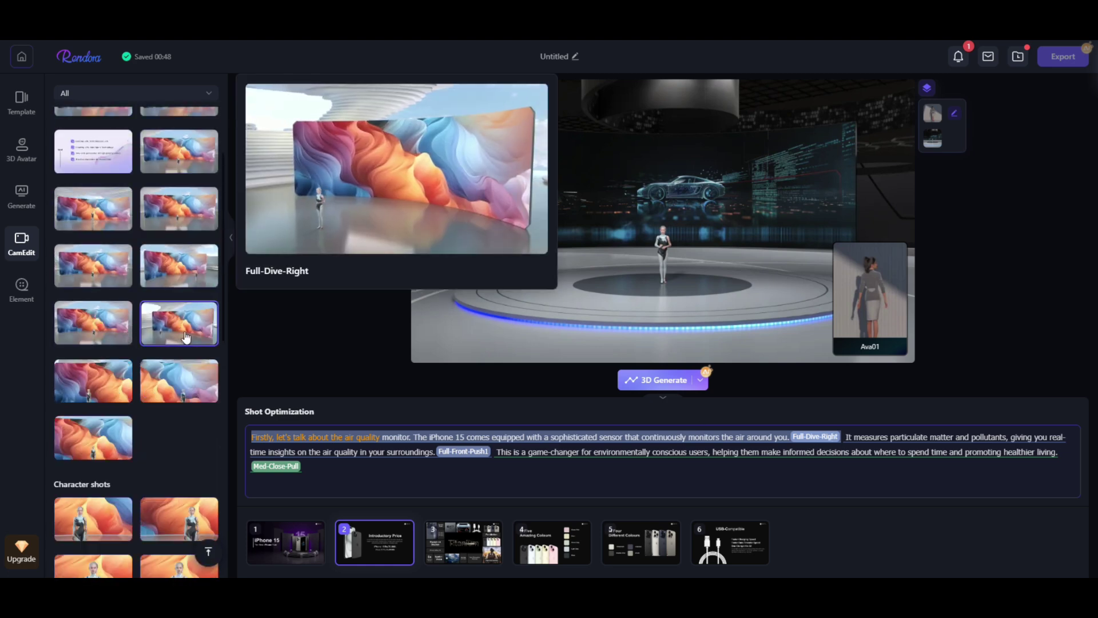
scroll(118, 294, "up", 2)
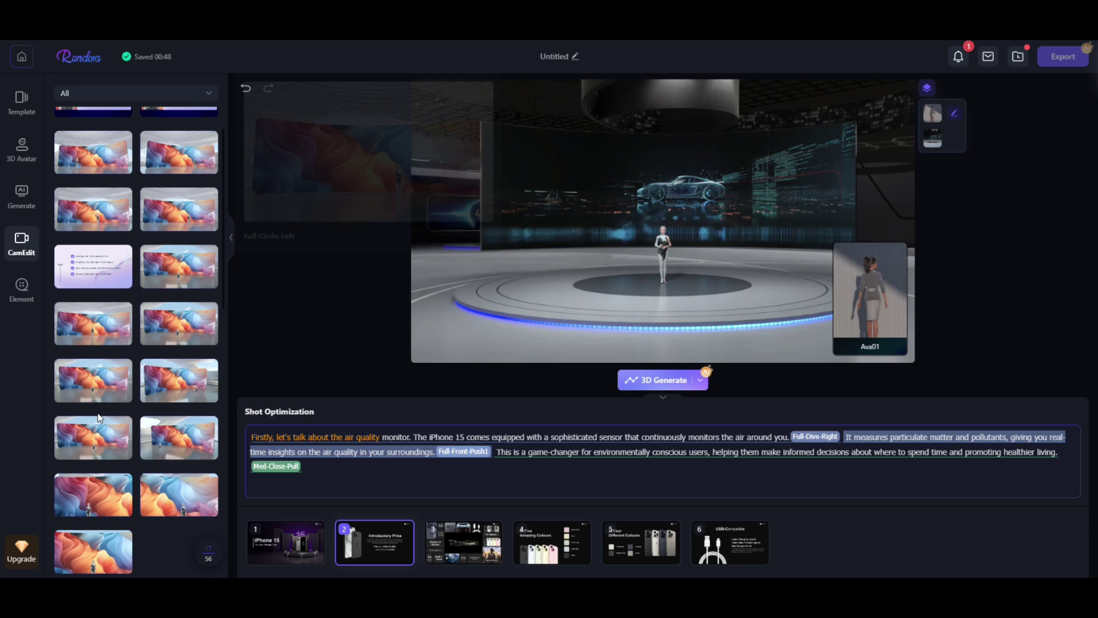
scroll(99, 418, "down", 2)
left_click(473, 549)
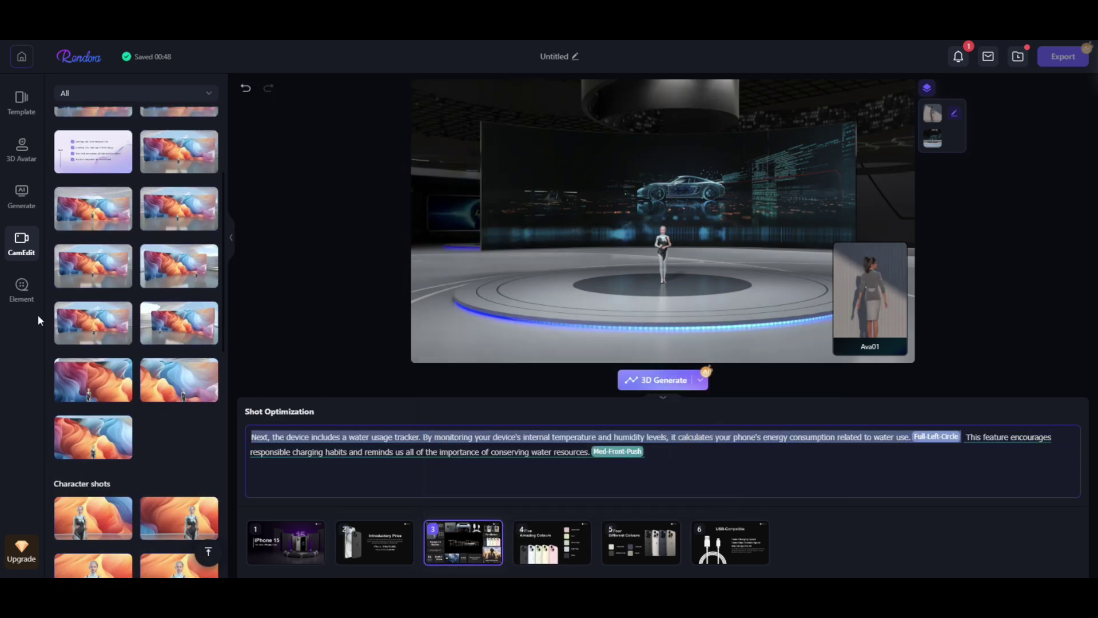
Return to the preview and choose Element from the Continue options
left_click(13, 296)
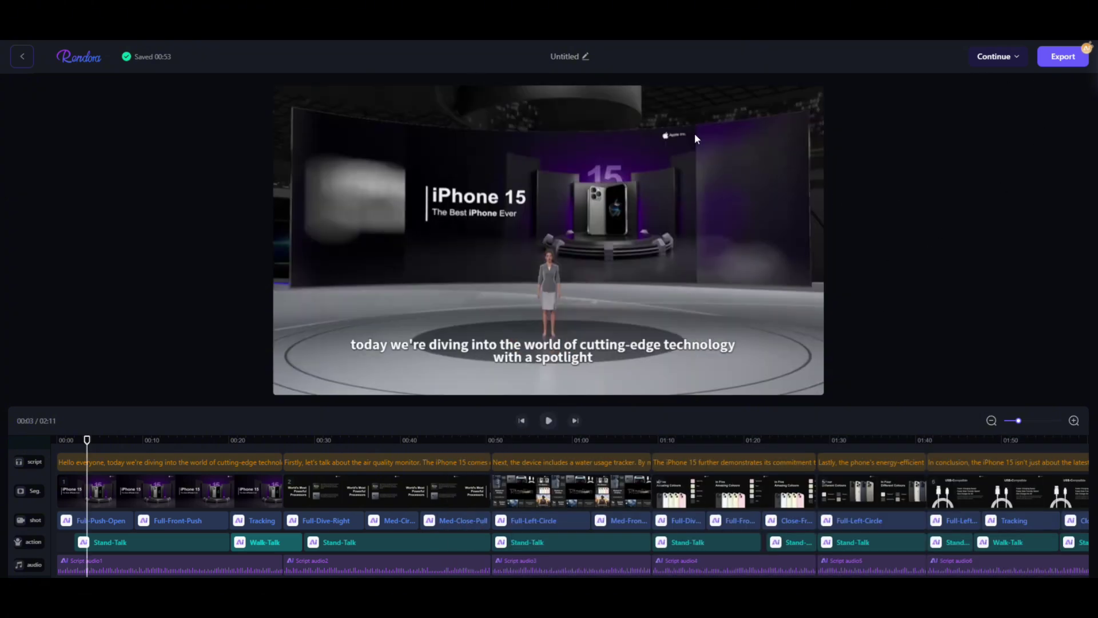
left_click(1000, 71)
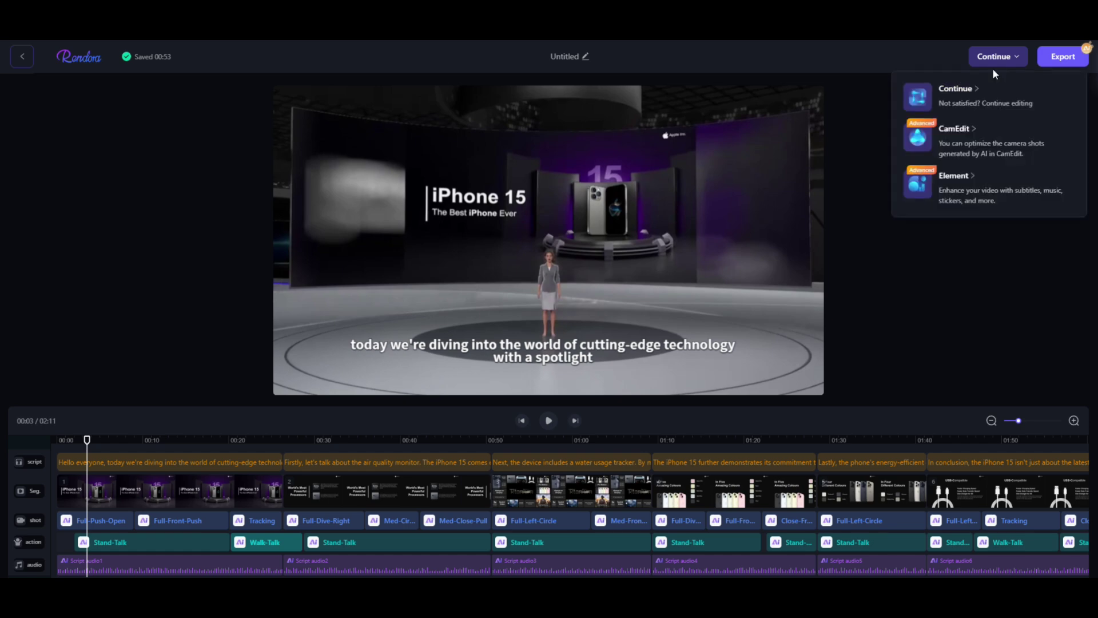
left_click(995, 57)
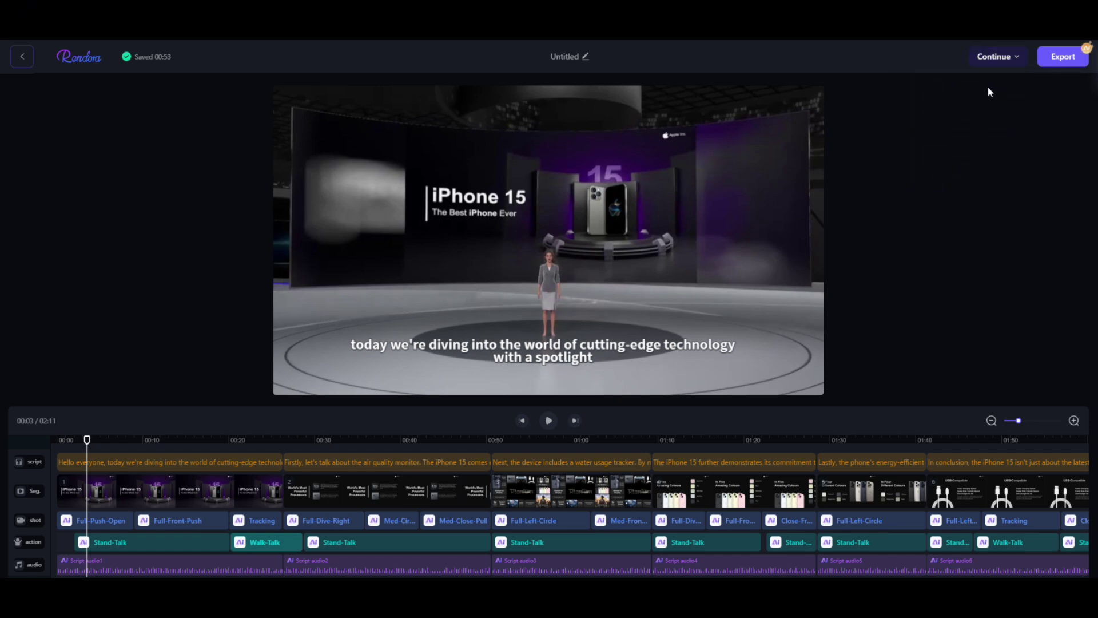
left_click(953, 175)
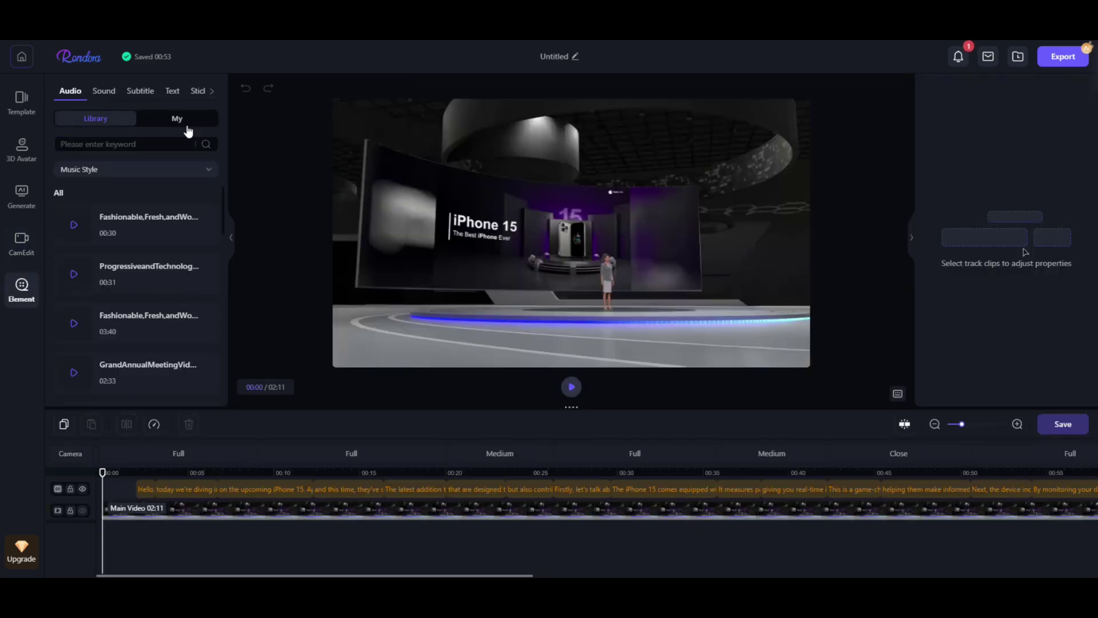
Browse the sound effects, subtitle, text, sticker, intro and outro libraries, back to music
left_click(105, 92)
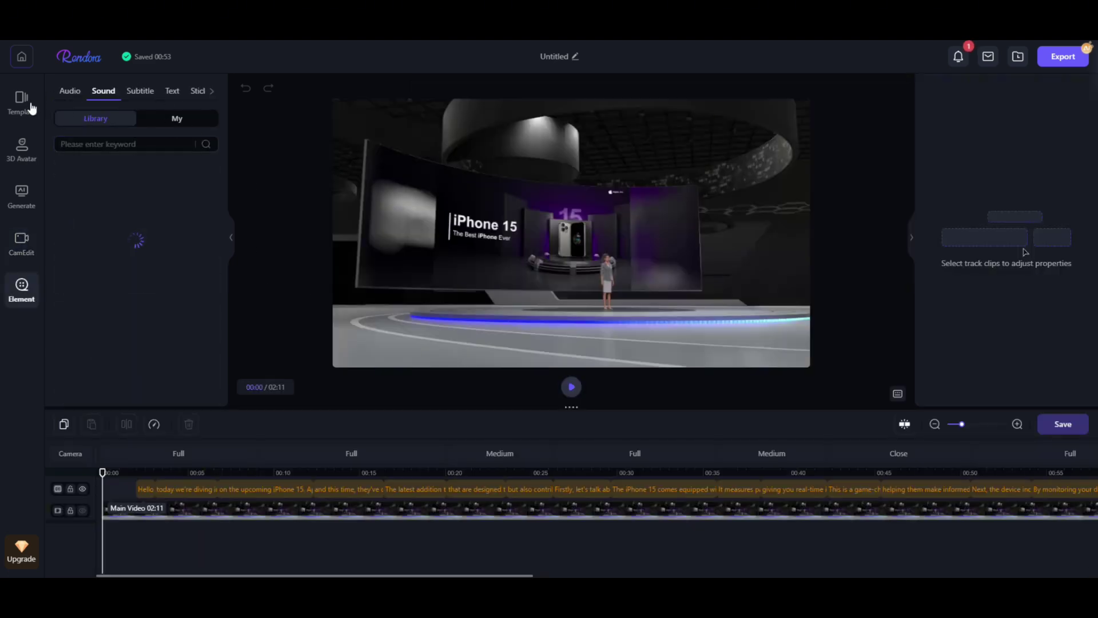
left_click(140, 91)
left_click(172, 91)
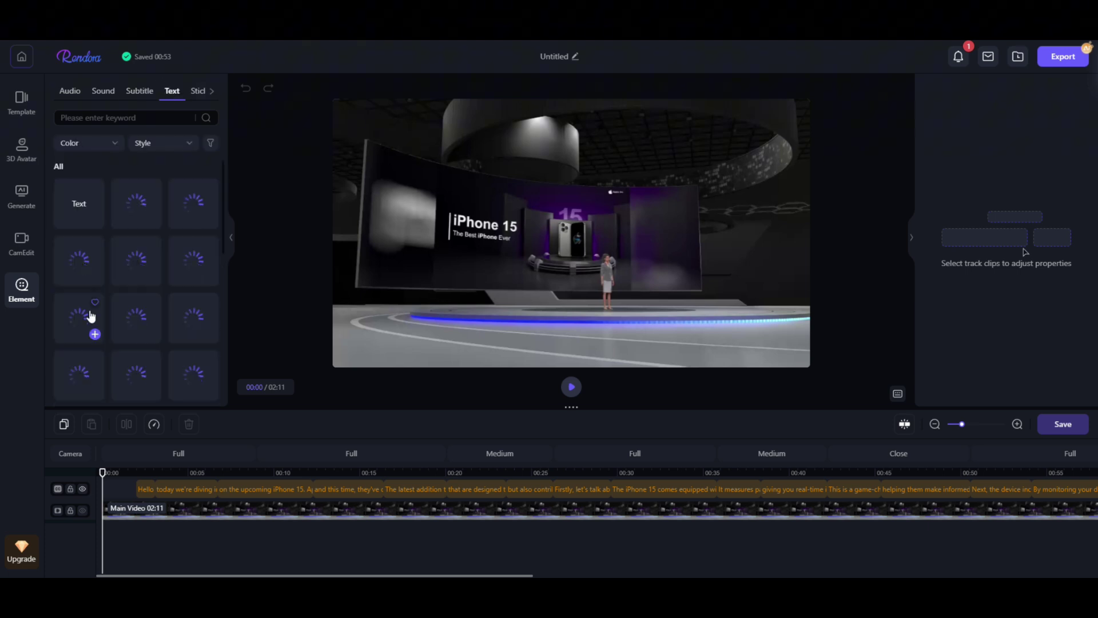
left_click(197, 91)
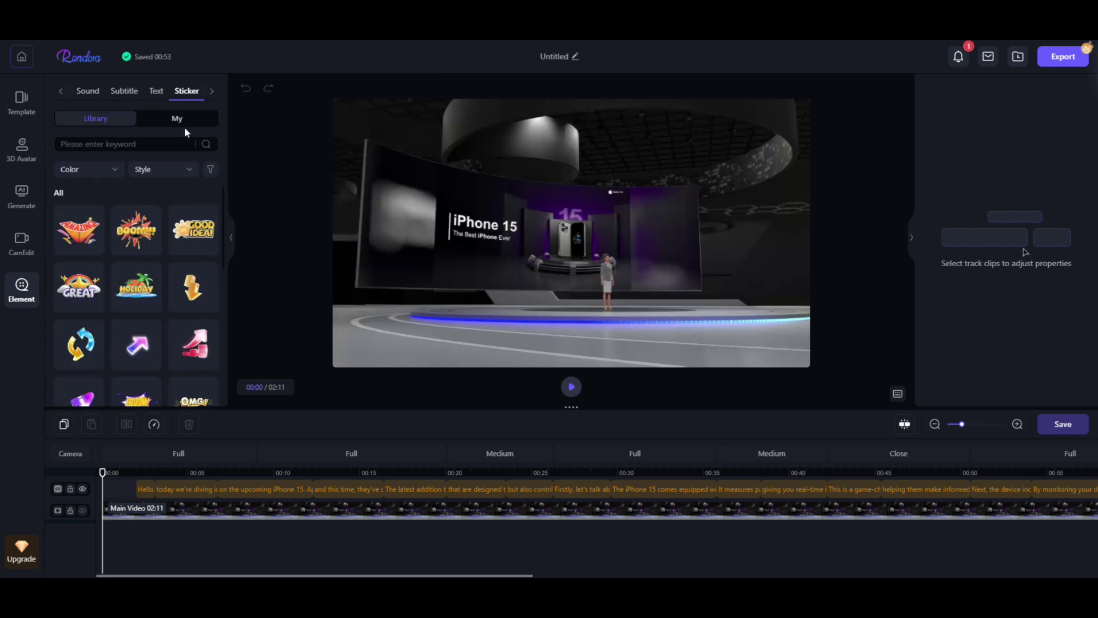
left_click(169, 91)
left_click(208, 91)
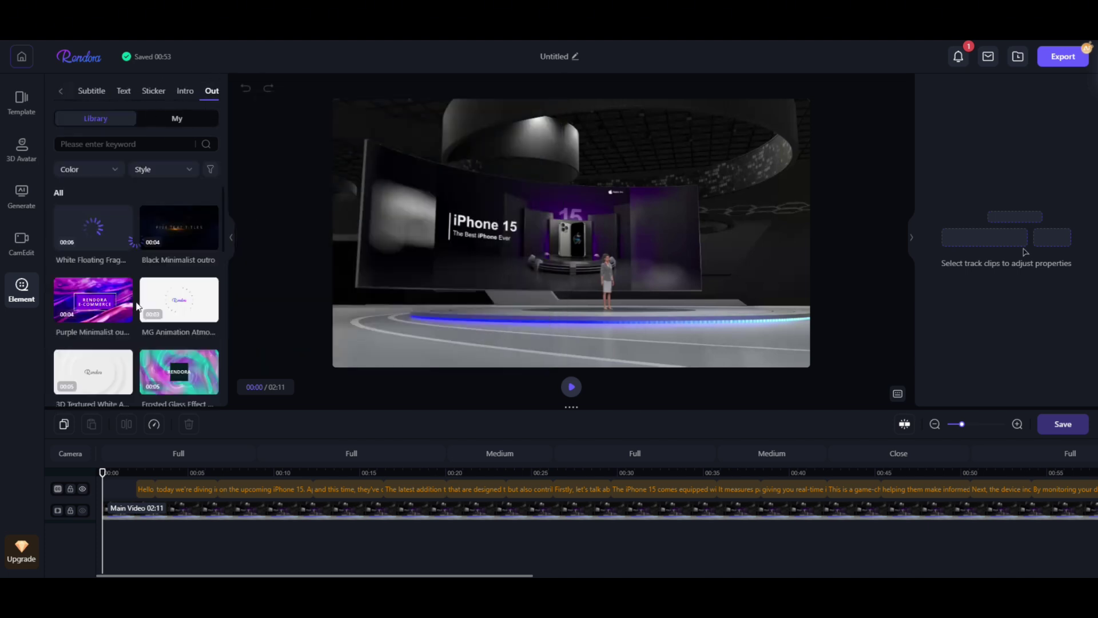
left_click(92, 91)
scroll(206, 331, "down", 1)
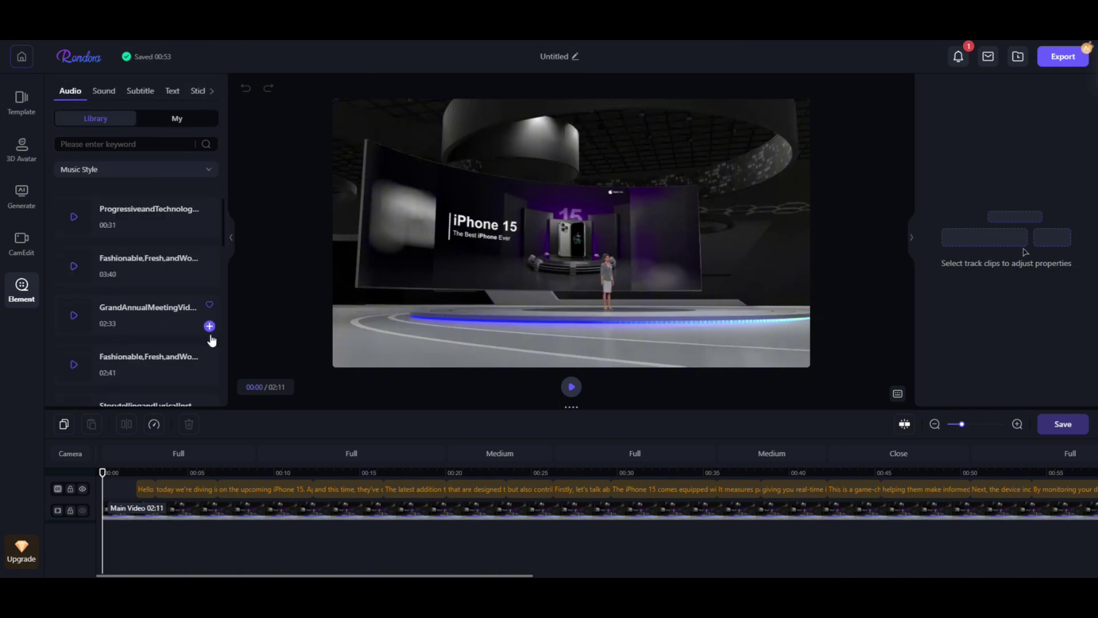
Add the GrandAnnualMeeting track as background music and start the export
left_click(208, 327)
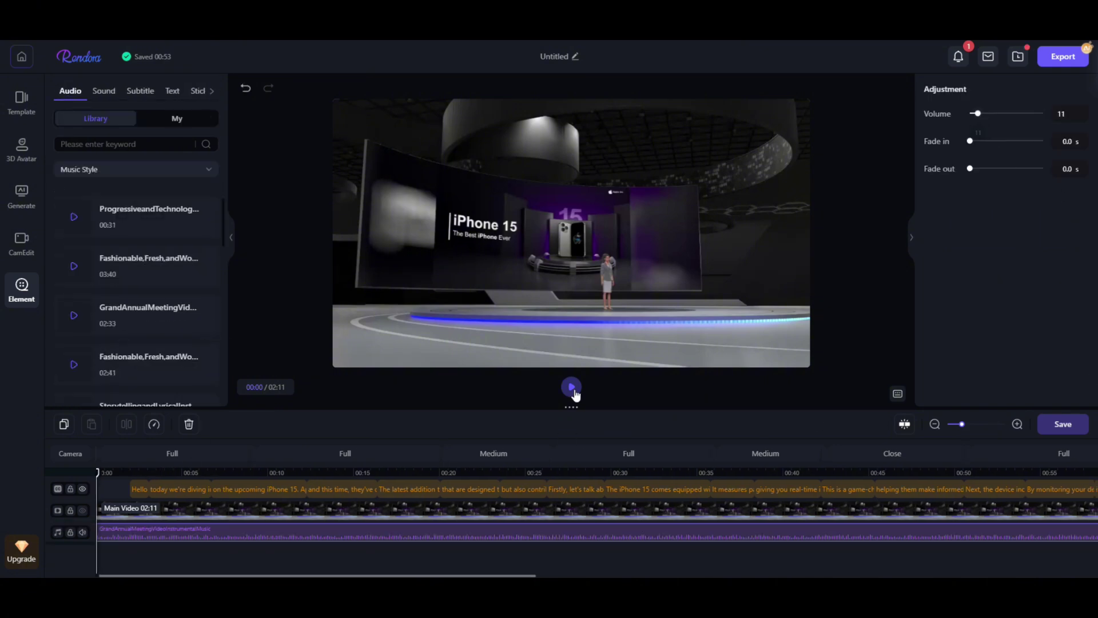
left_click(1063, 56)
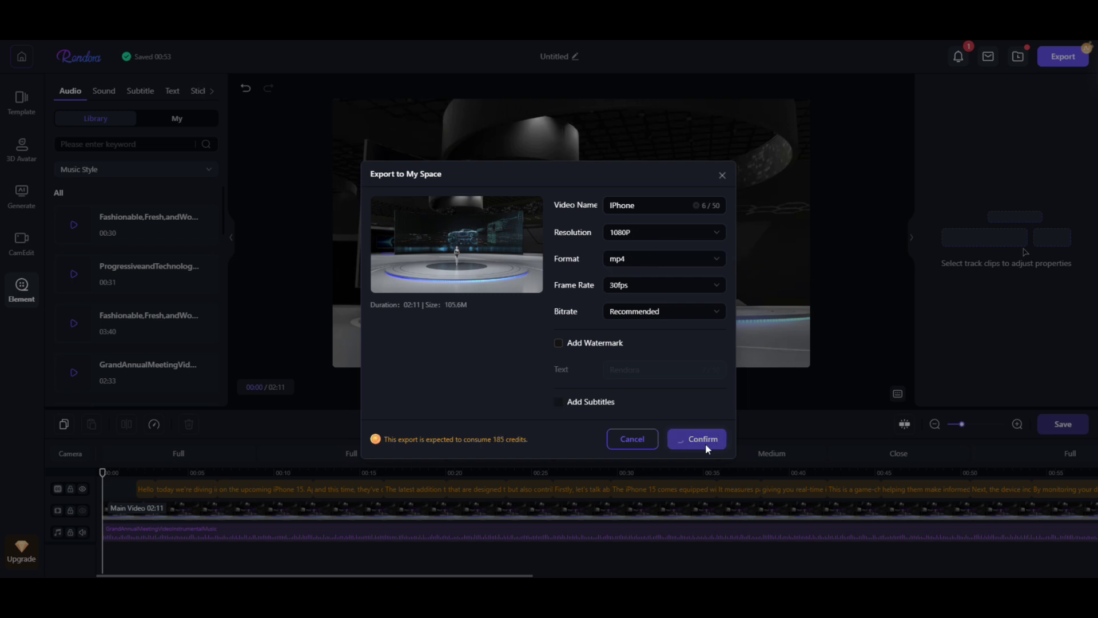